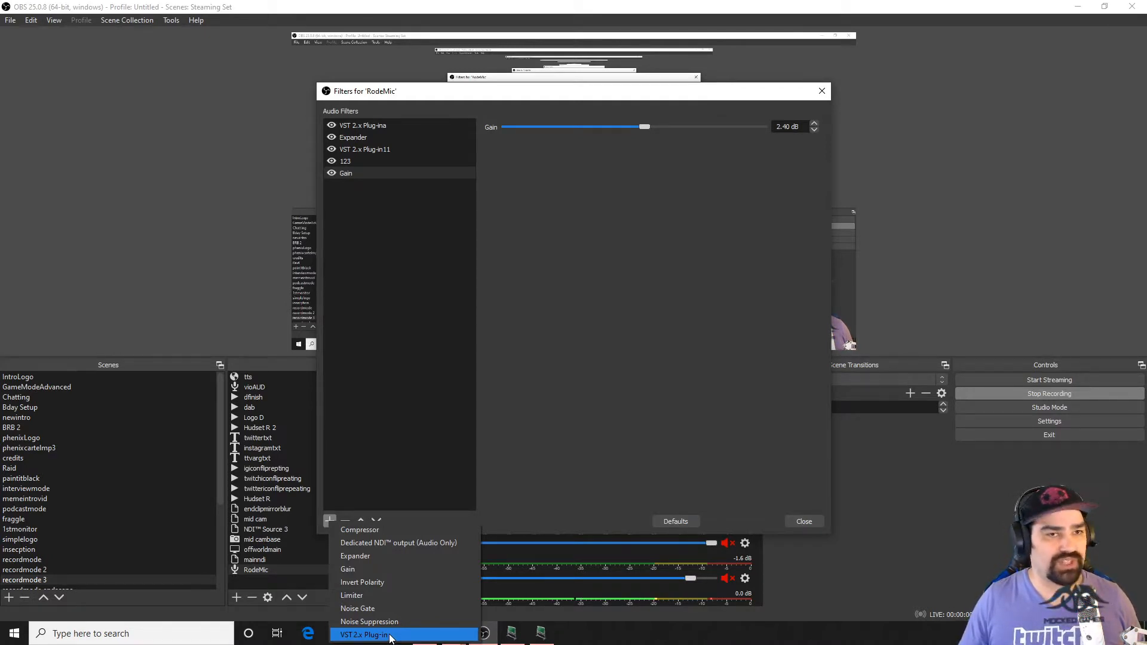
Disable all five existing audio filters on the RodeMic source and close its filters window
click(481, 344)
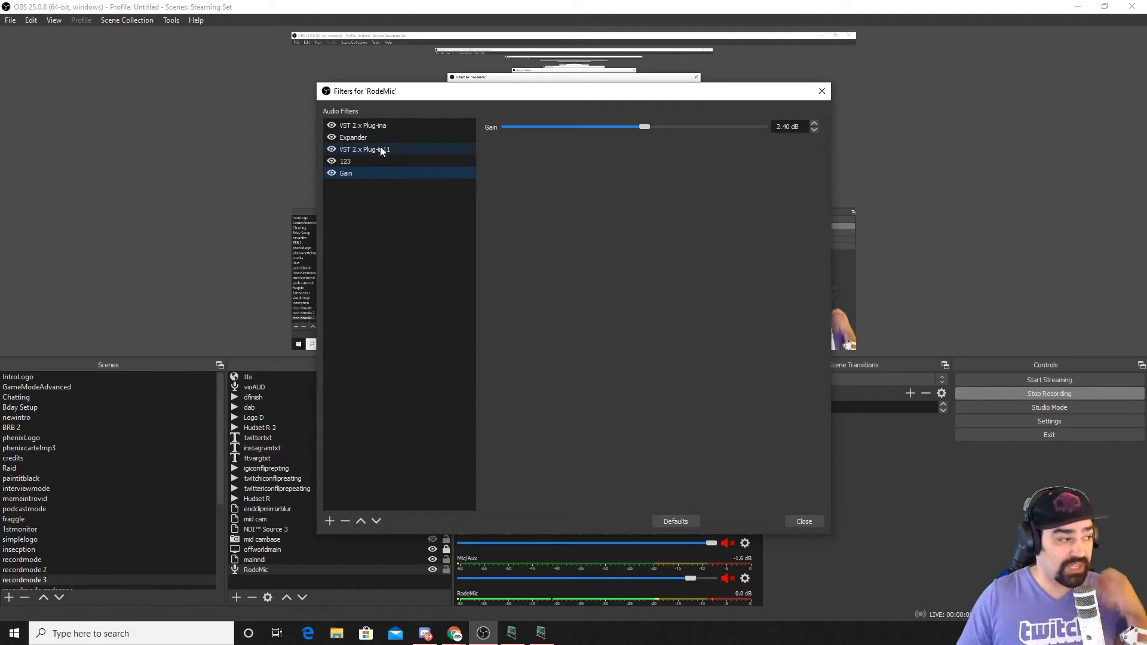
click(332, 125)
click(331, 138)
click(331, 150)
click(331, 161)
click(331, 174)
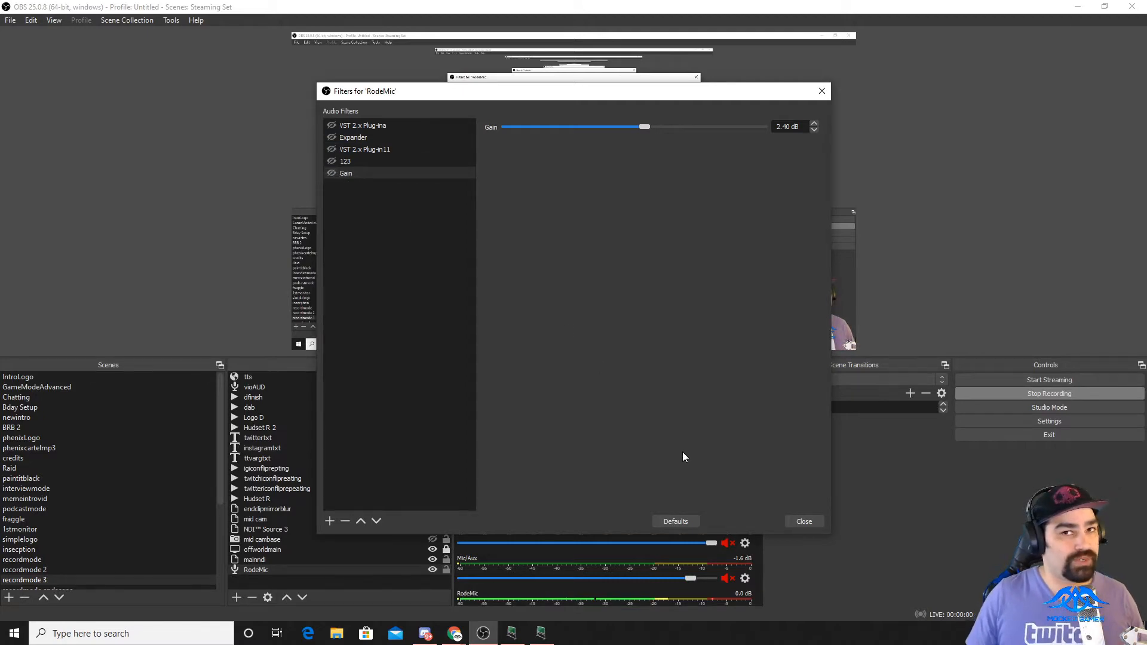
click(801, 519)
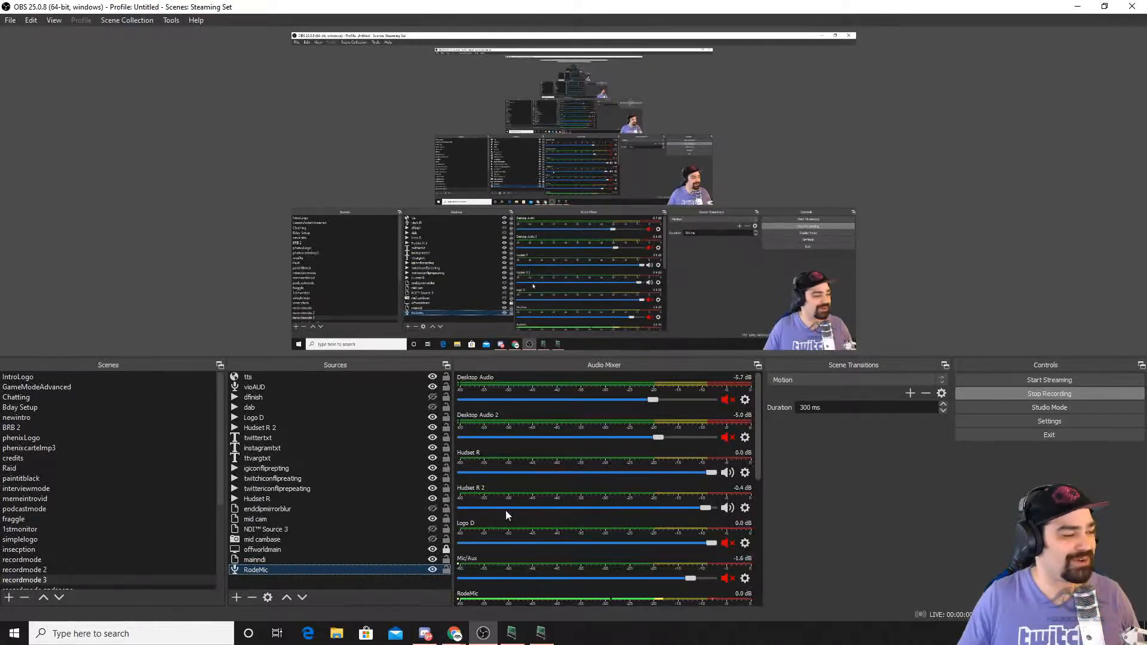
Review the audio device assignments in the program's audio settings, keeping them as they are
scroll(754, 431, down, 1)
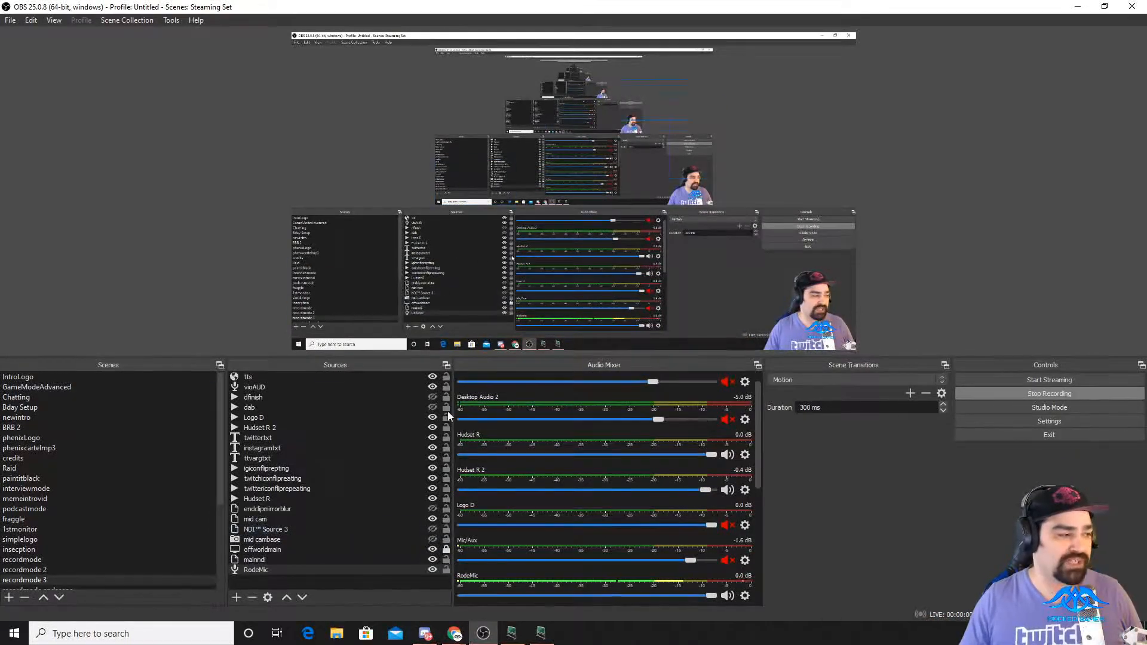
click(10, 20)
click(27, 69)
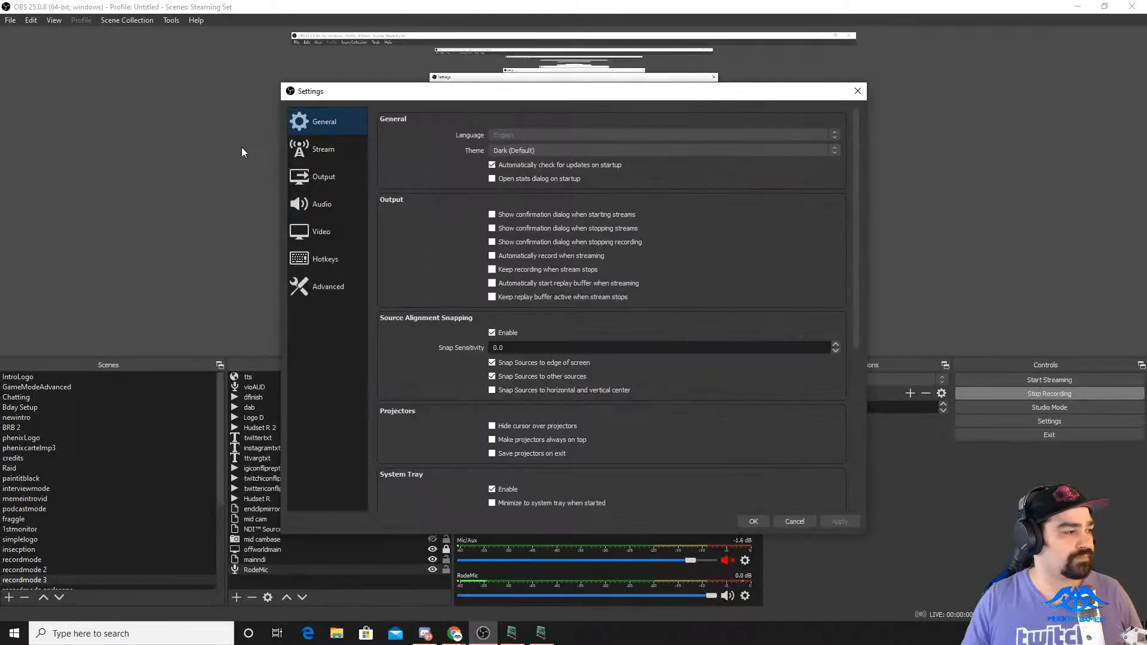
click(317, 209)
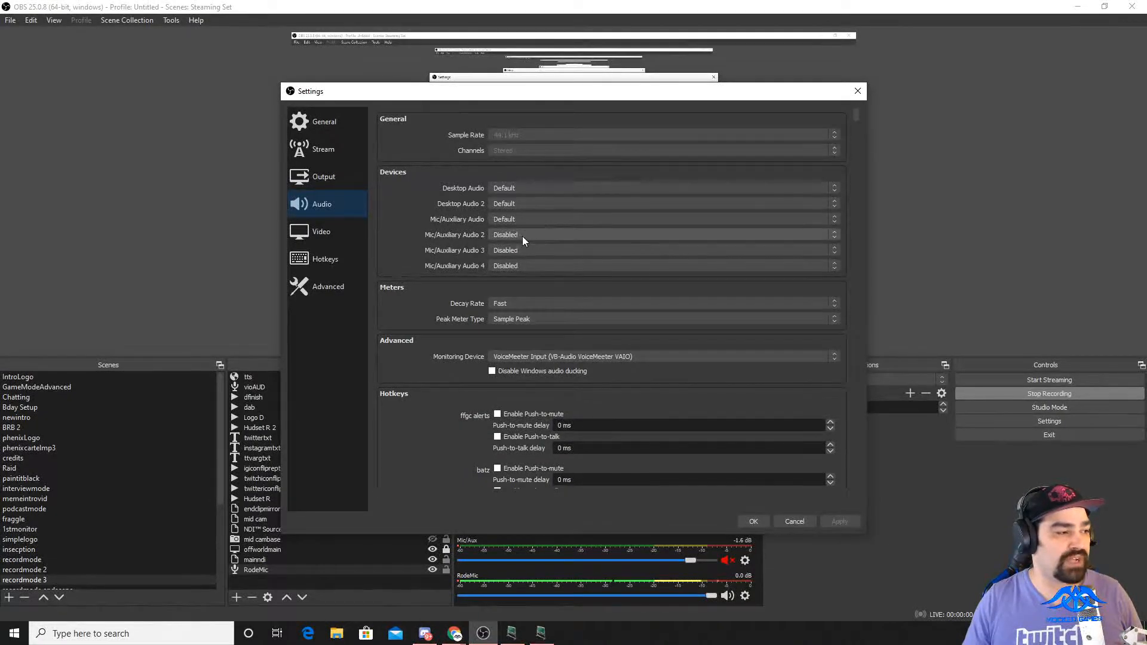
click(761, 521)
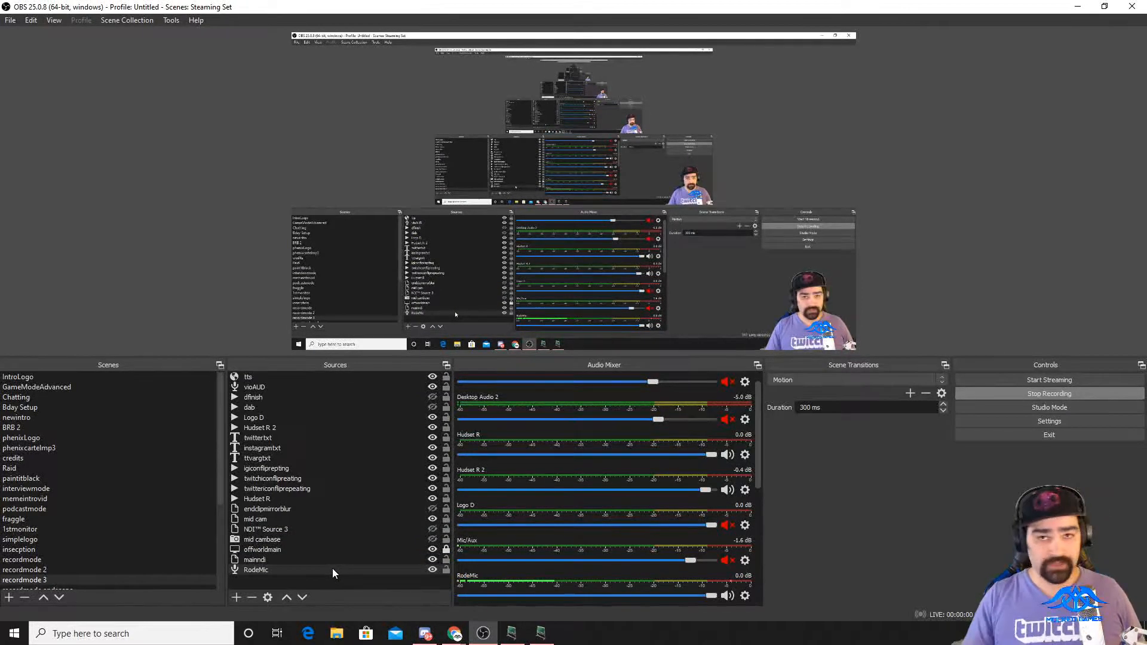
Set RodeMic's audio monitoring to Monitor and Output in the Advanced Audio Properties
right_click(590, 497)
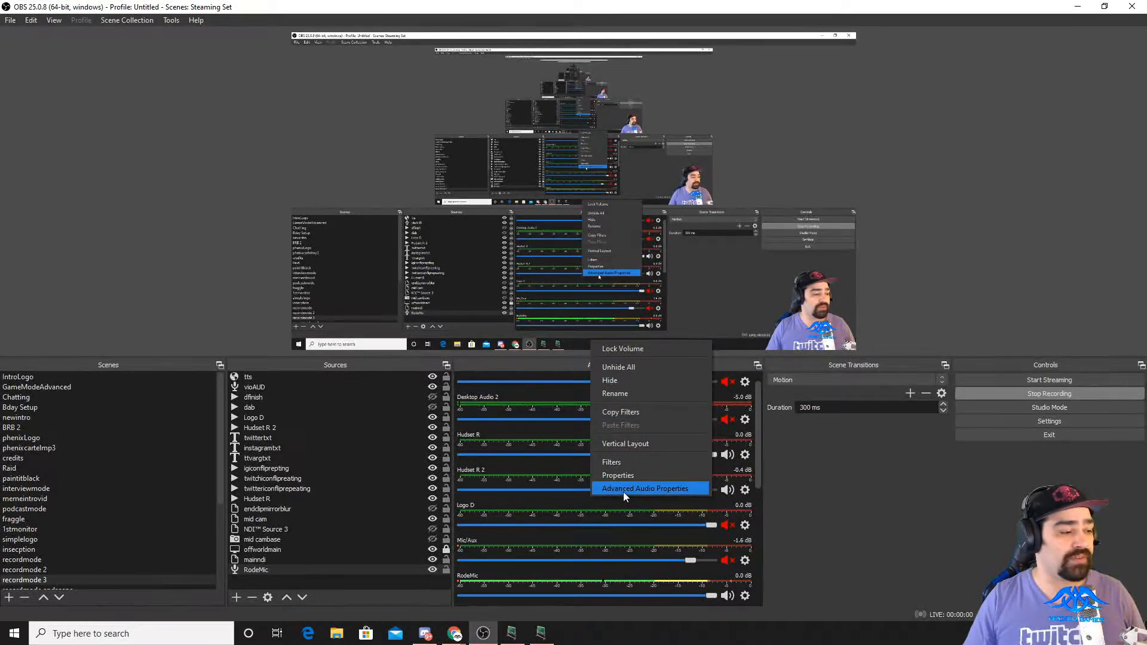
click(592, 374)
right_click(614, 492)
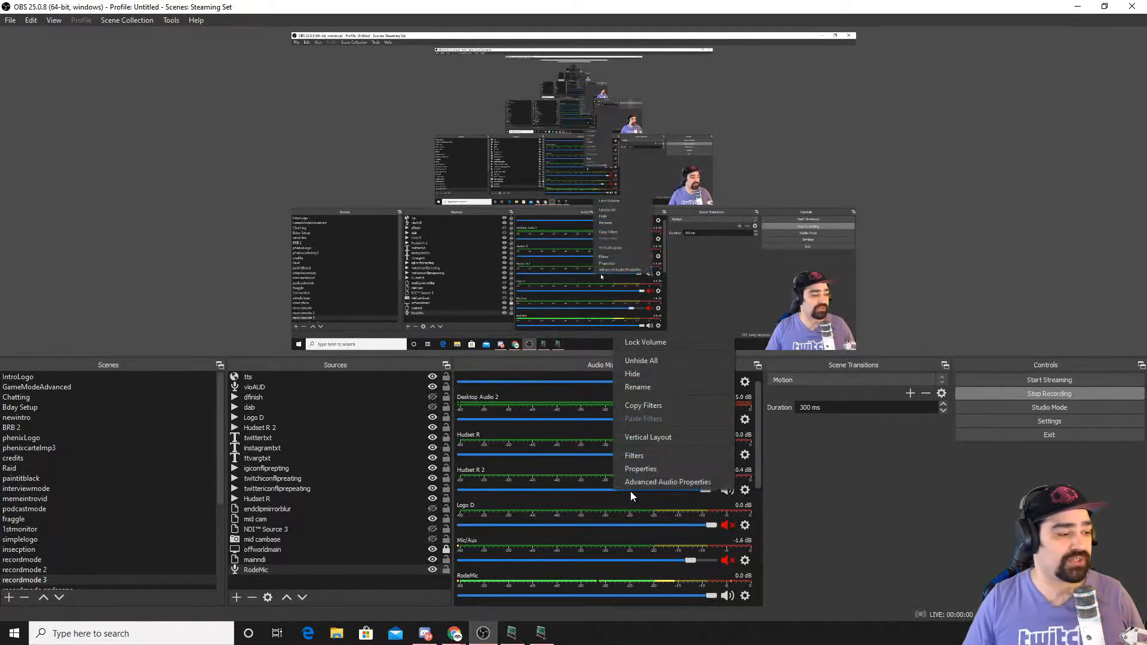
click(636, 483)
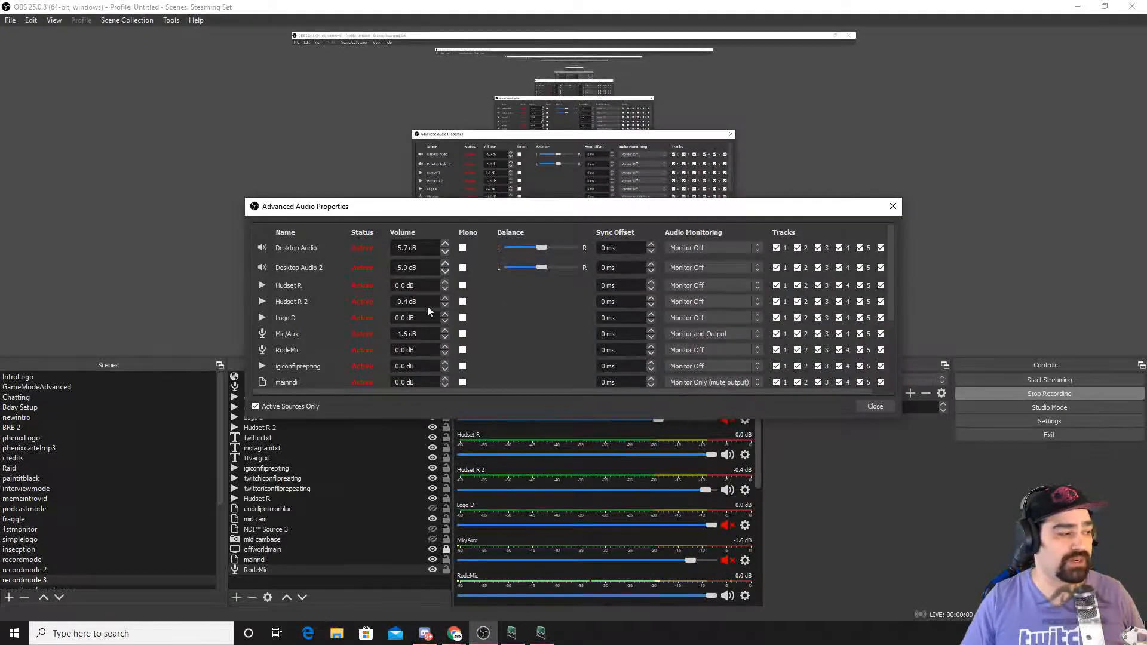
scroll(511, 307, down, 2)
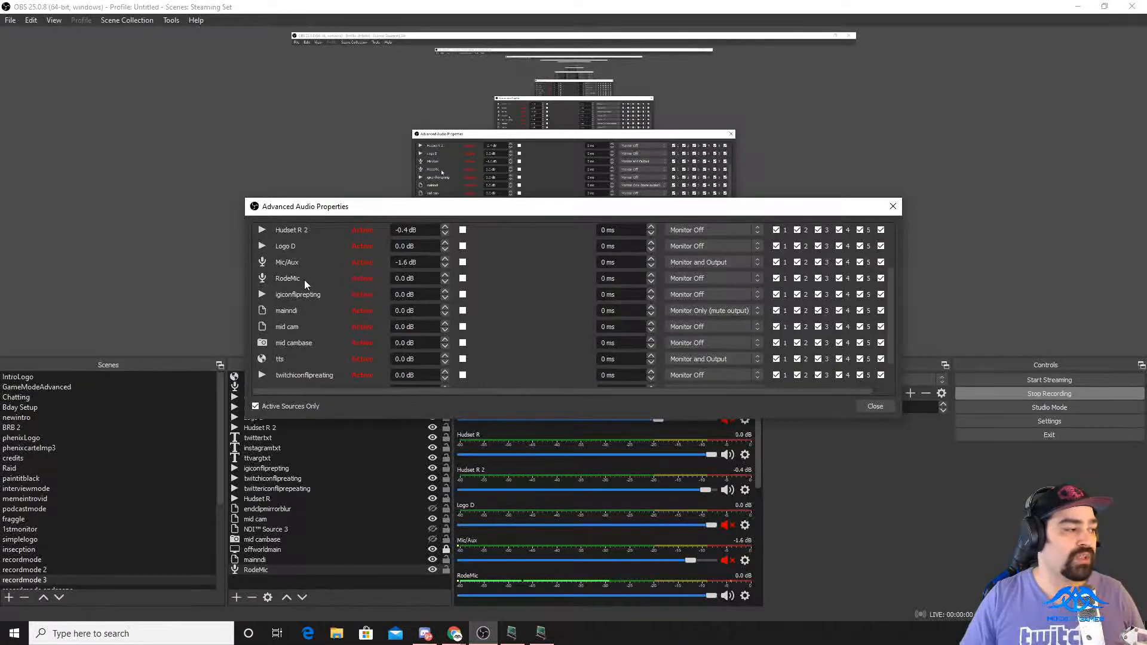
click(707, 279)
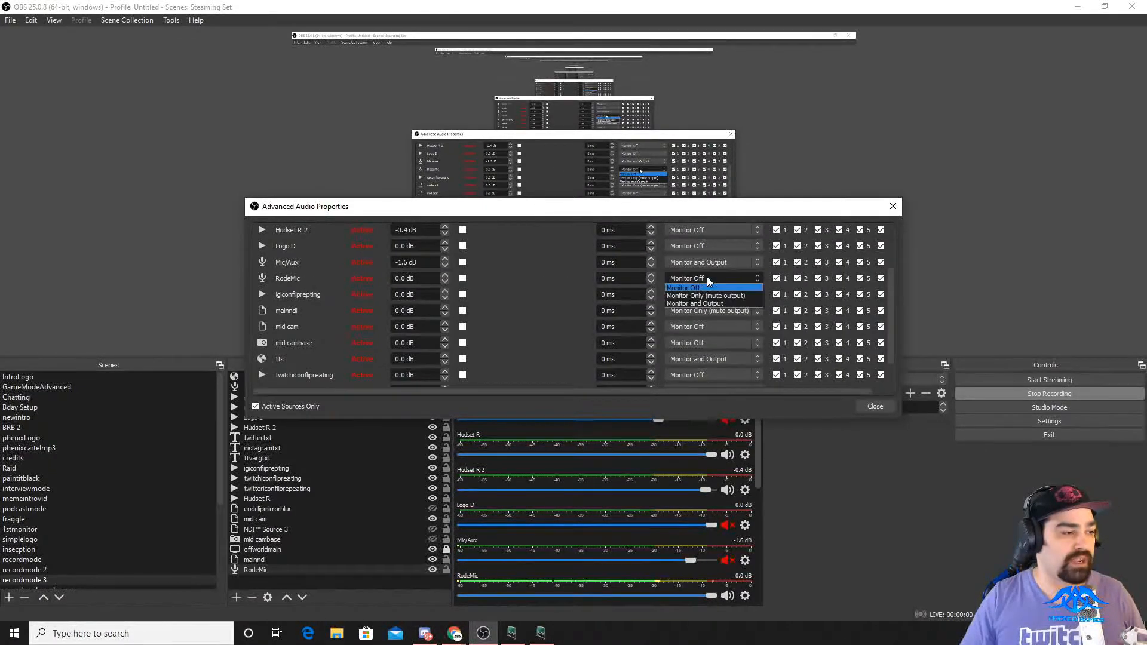
click(730, 303)
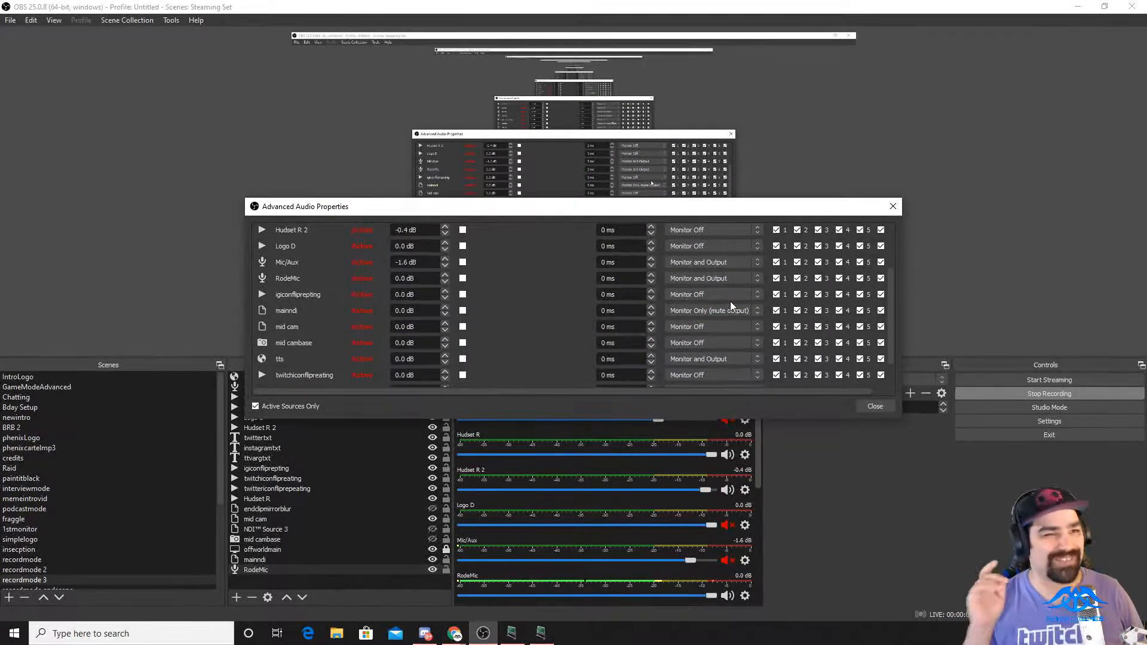
click(874, 407)
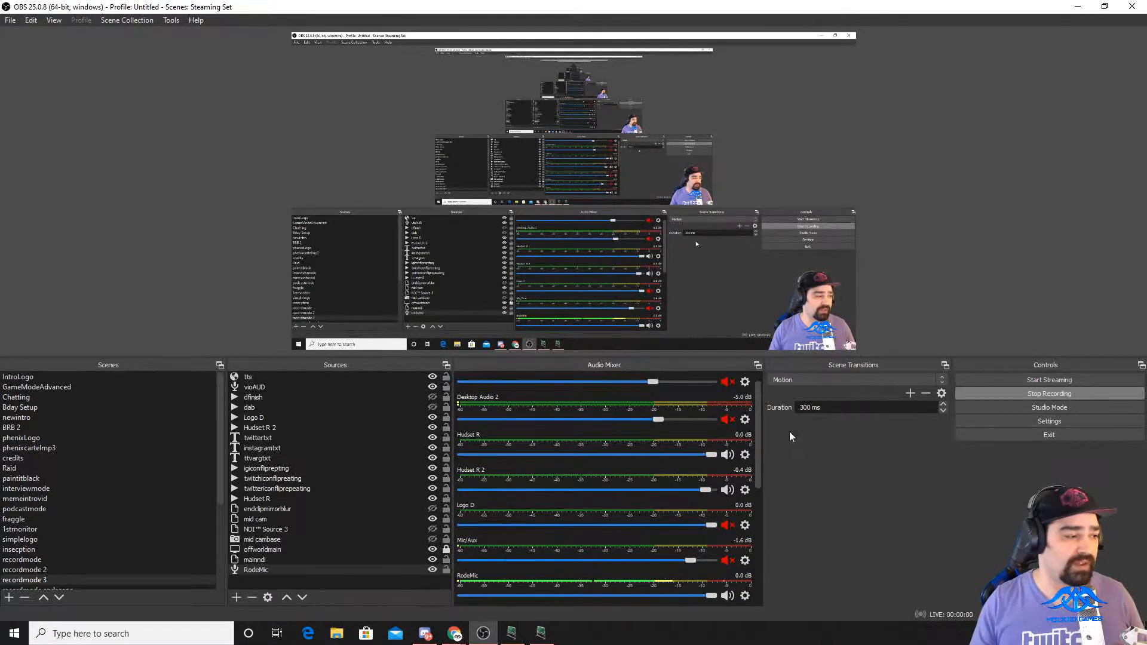
Set RodeMic's audio monitoring back to Monitor Off in the Advanced Audio Properties
right_click(583, 531)
click(600, 524)
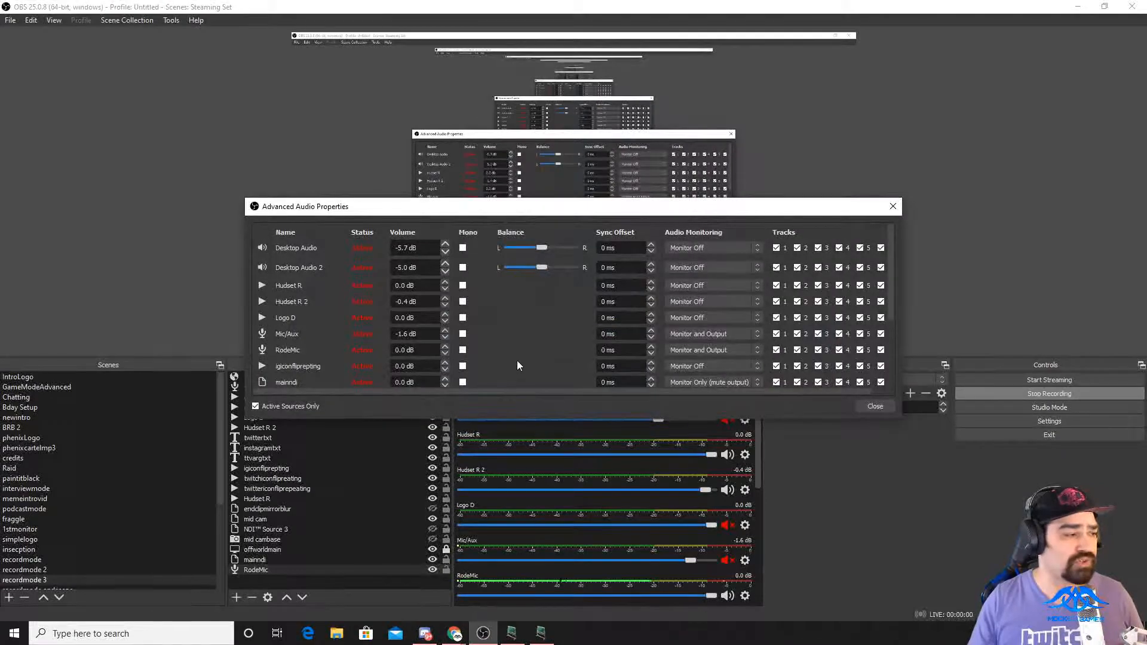
click(680, 349)
click(737, 357)
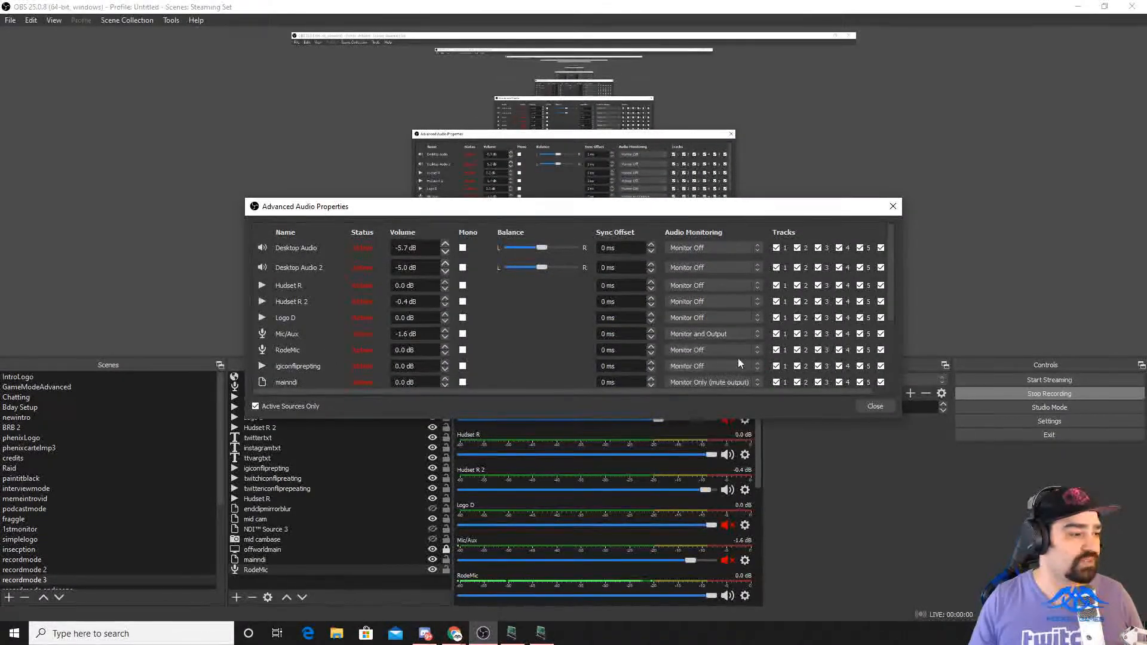
click(874, 406)
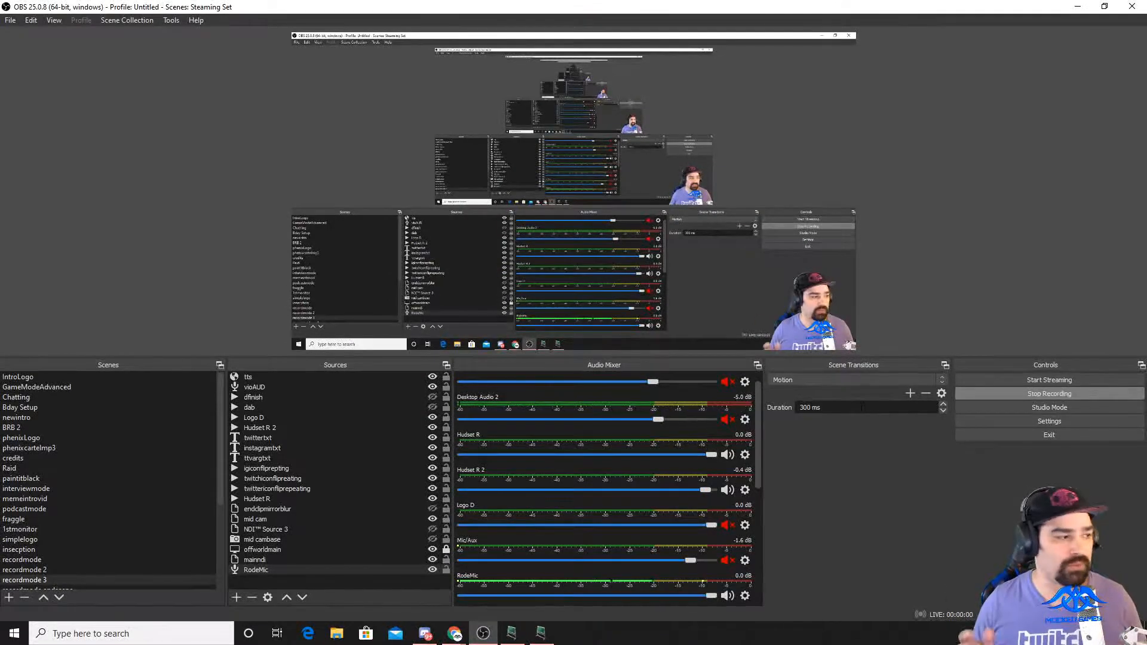
Add a VST 2.x Plug-in filter named "bckgroundspr" to the RodeMic source
right_click(281, 571)
click(332, 549)
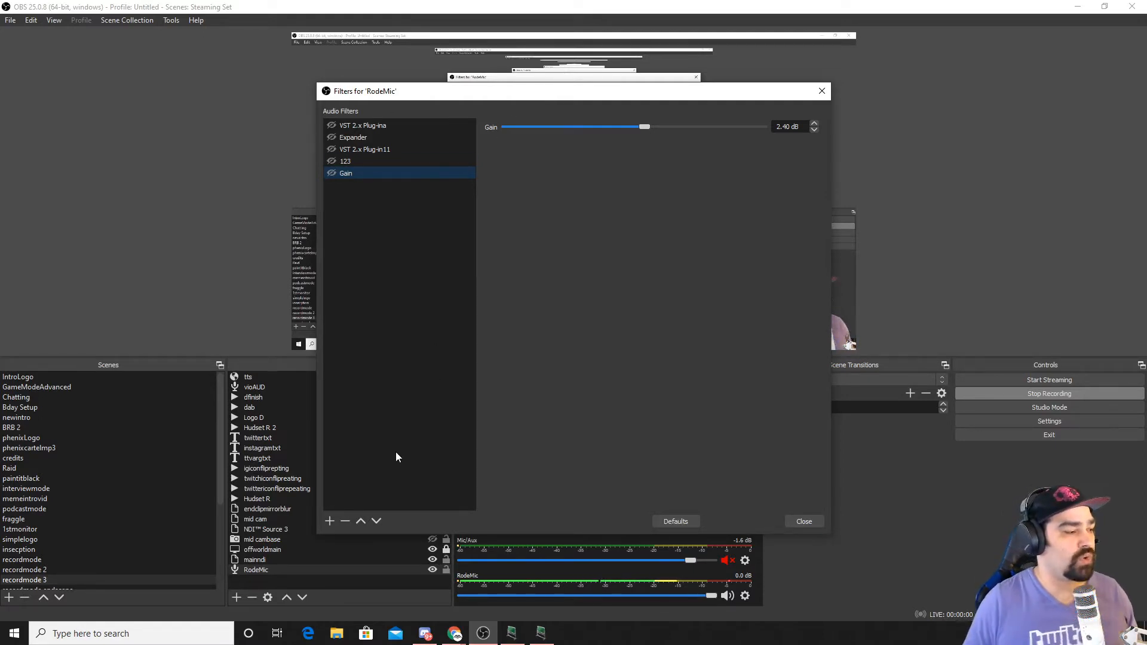
click(332, 522)
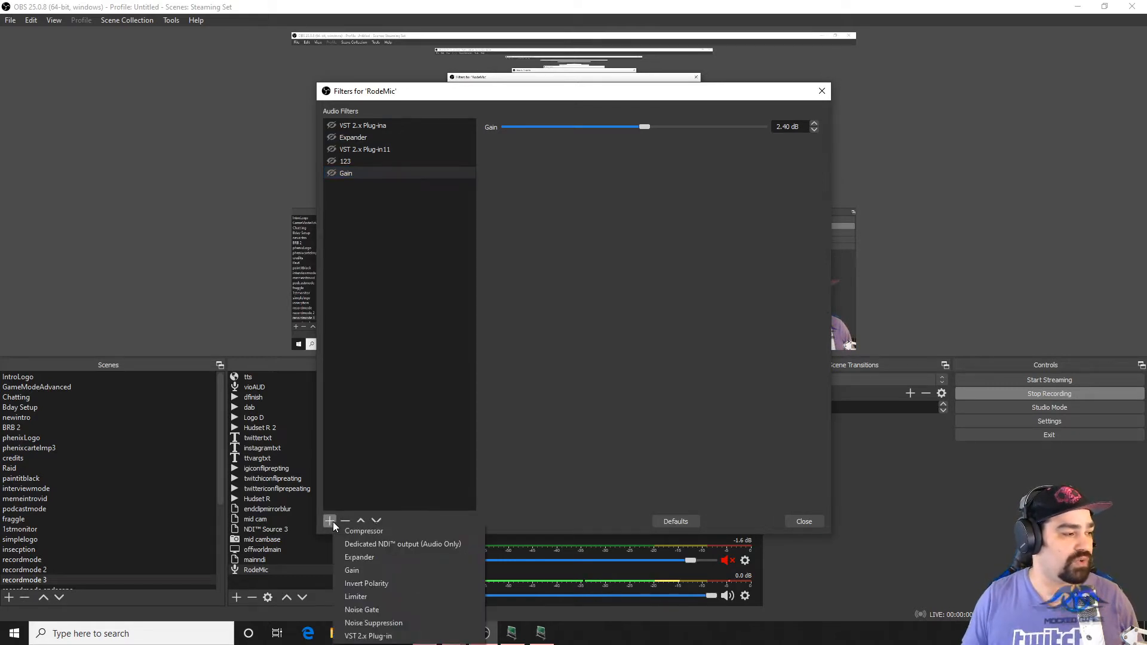
click(406, 636)
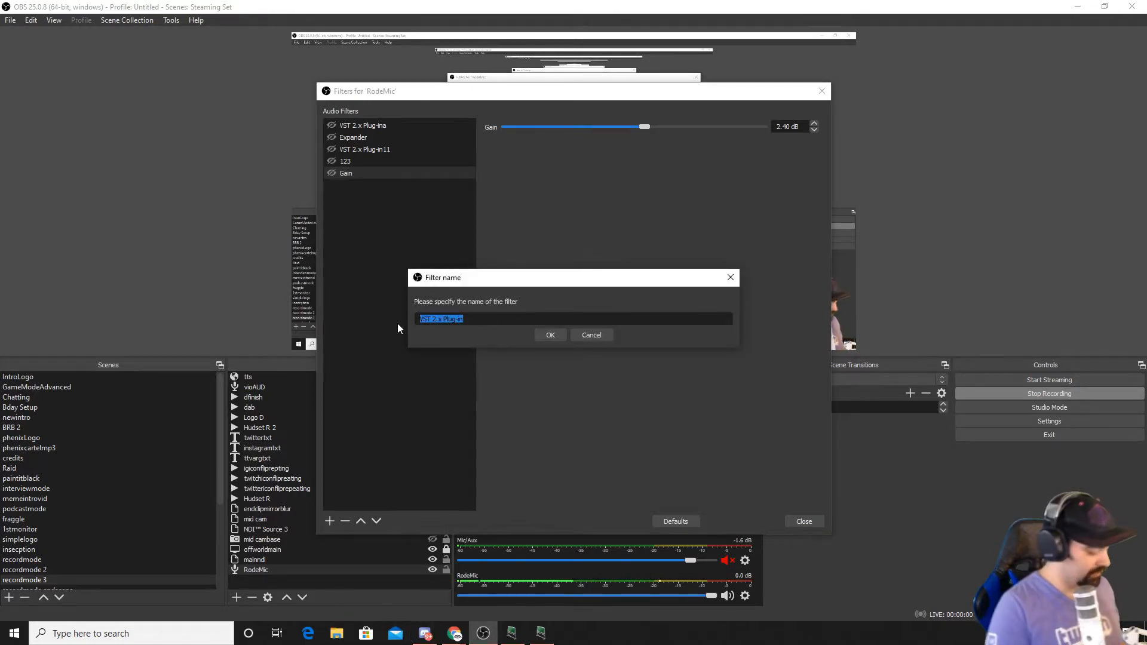
key(BackSpace)
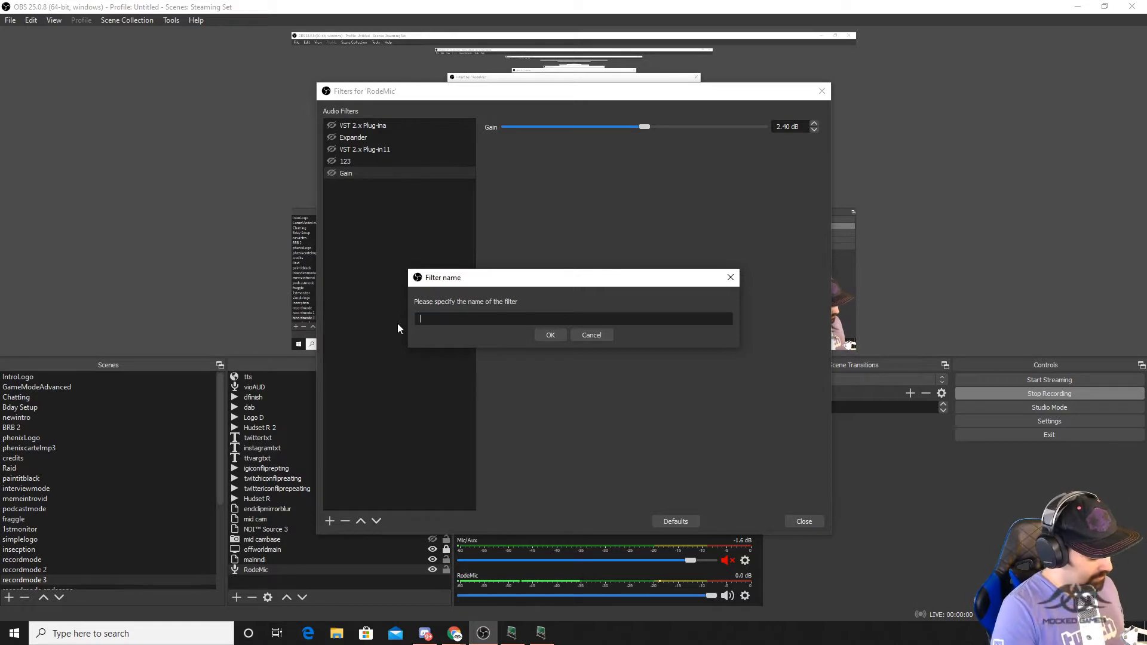
text(bckg)
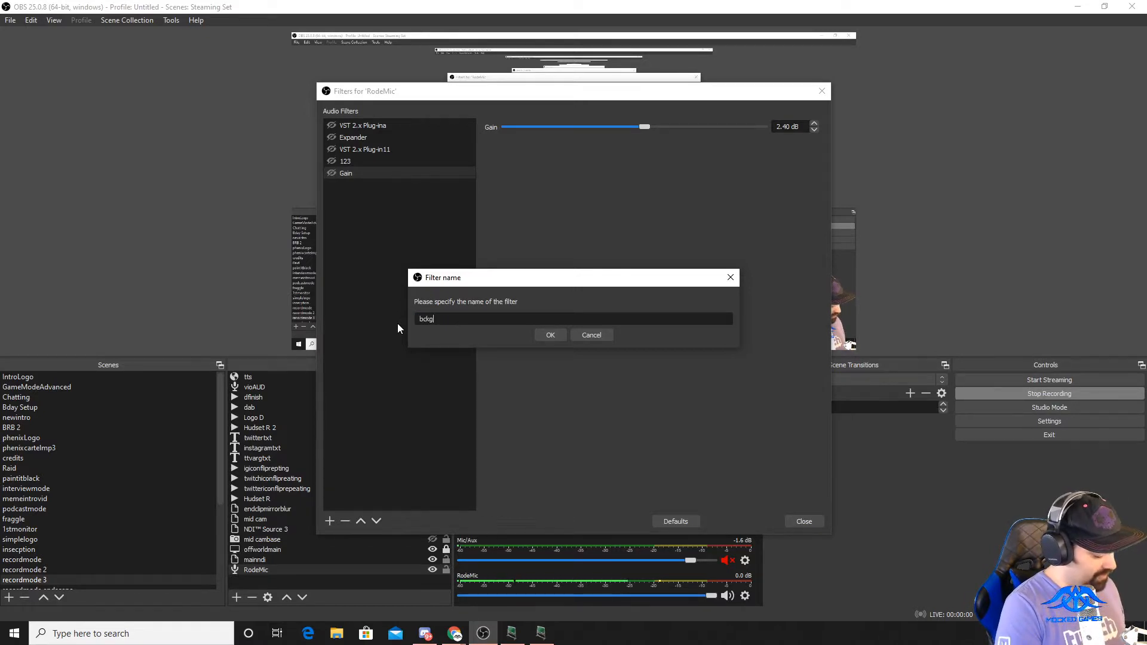
text(roundspr)
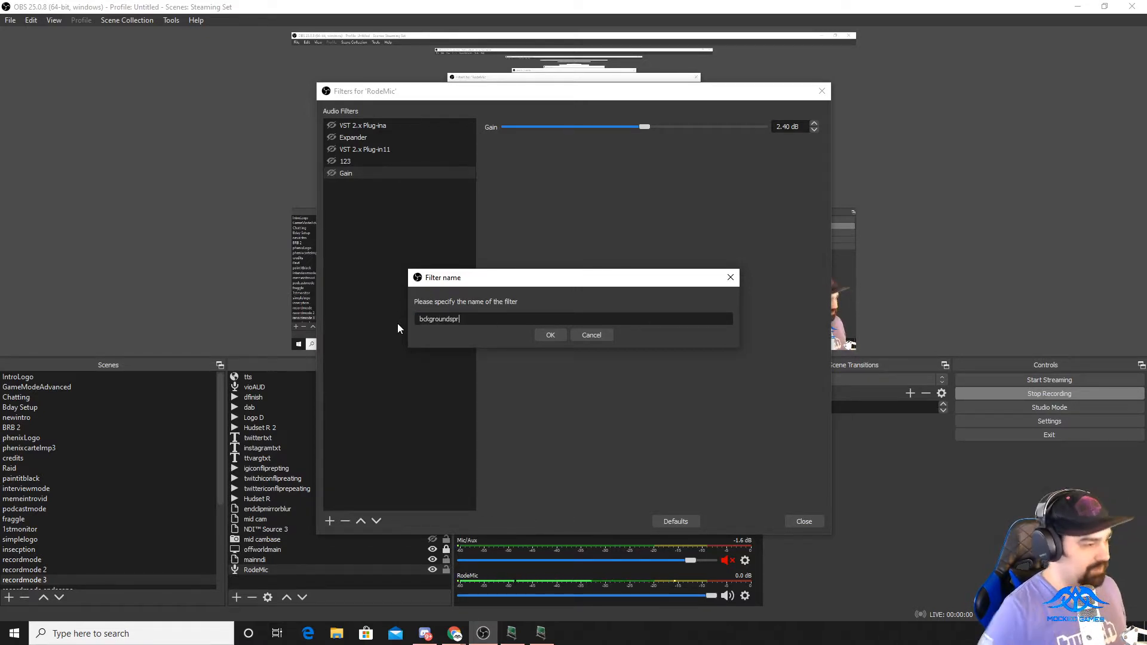
click(549, 333)
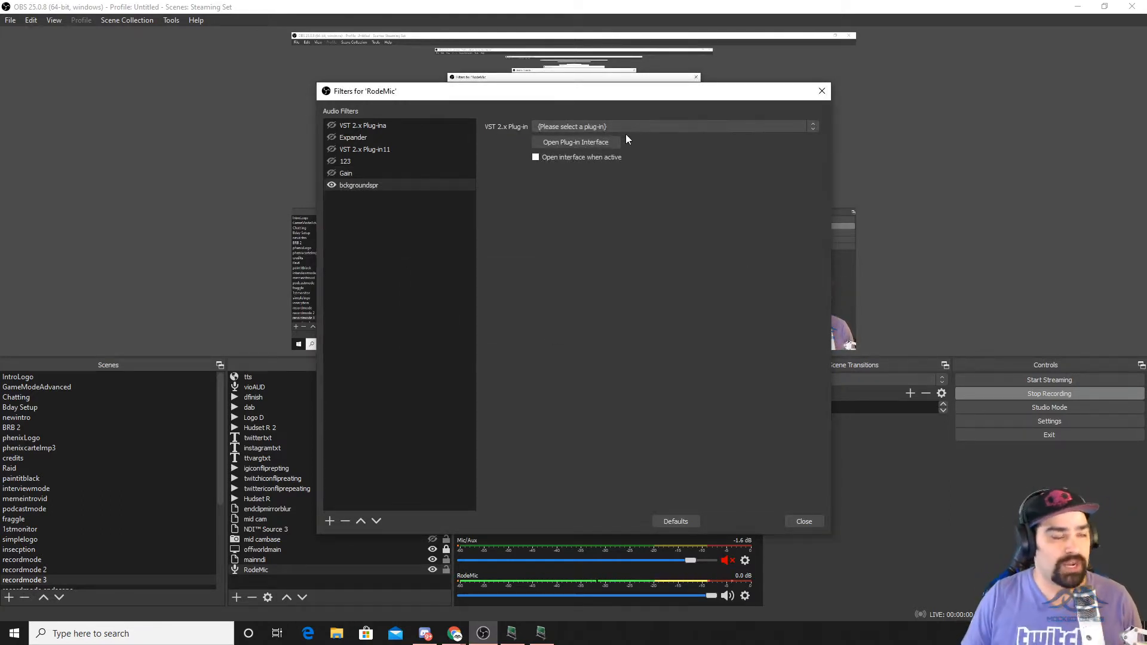
Assign the reafir_standalone plug-in to the bckgroundspr filter and open its plug-in interface
click(681, 127)
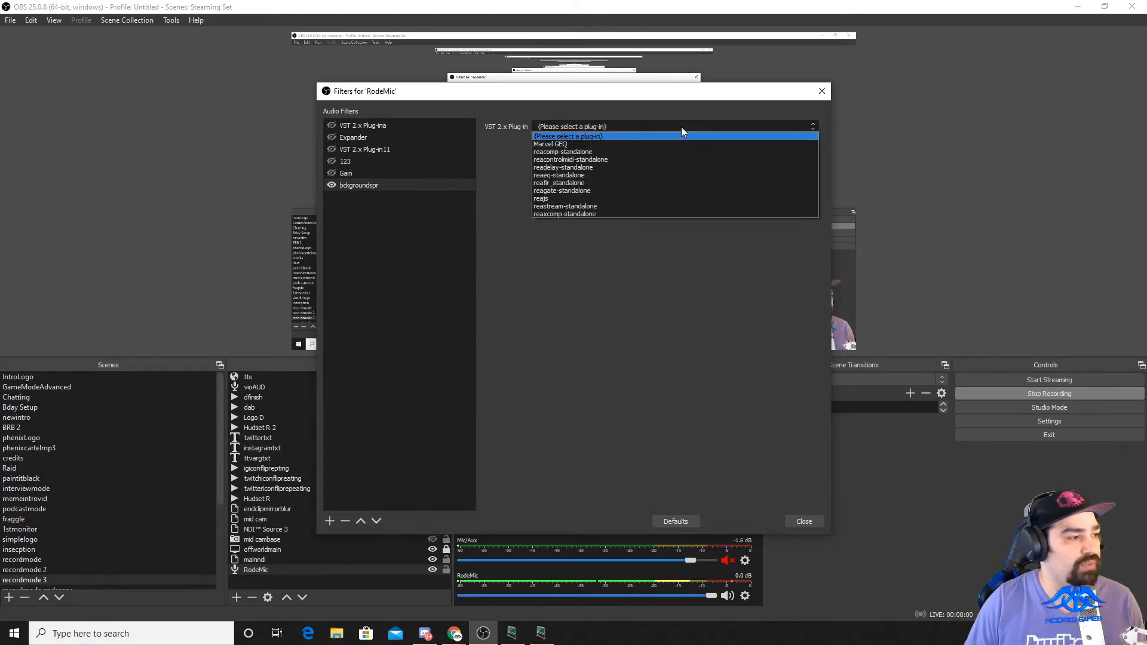
click(629, 184)
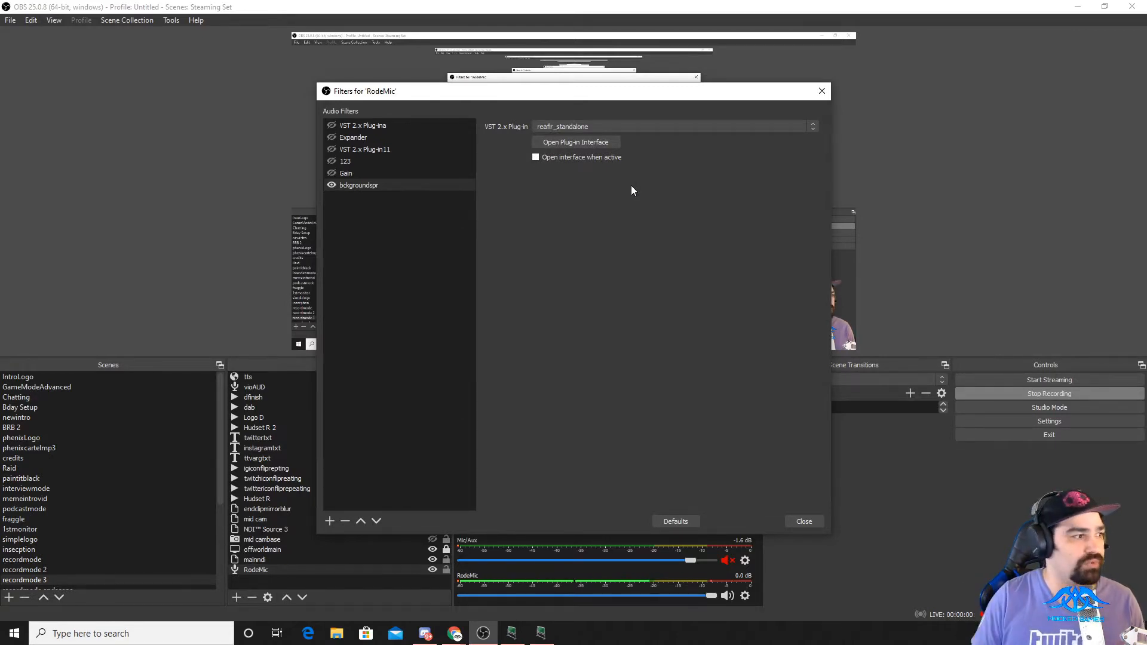
click(586, 142)
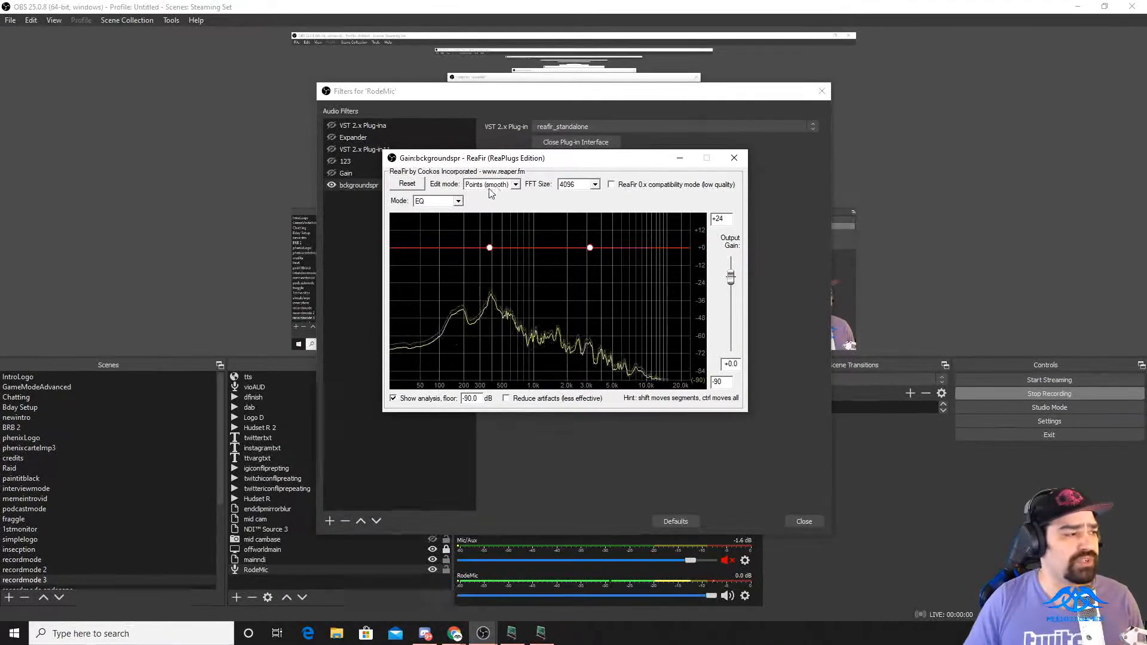
Set ReaFir to Subtract mode and automatically build a noise profile from the background noise, stop building it, and close the plug-in interface
click(459, 201)
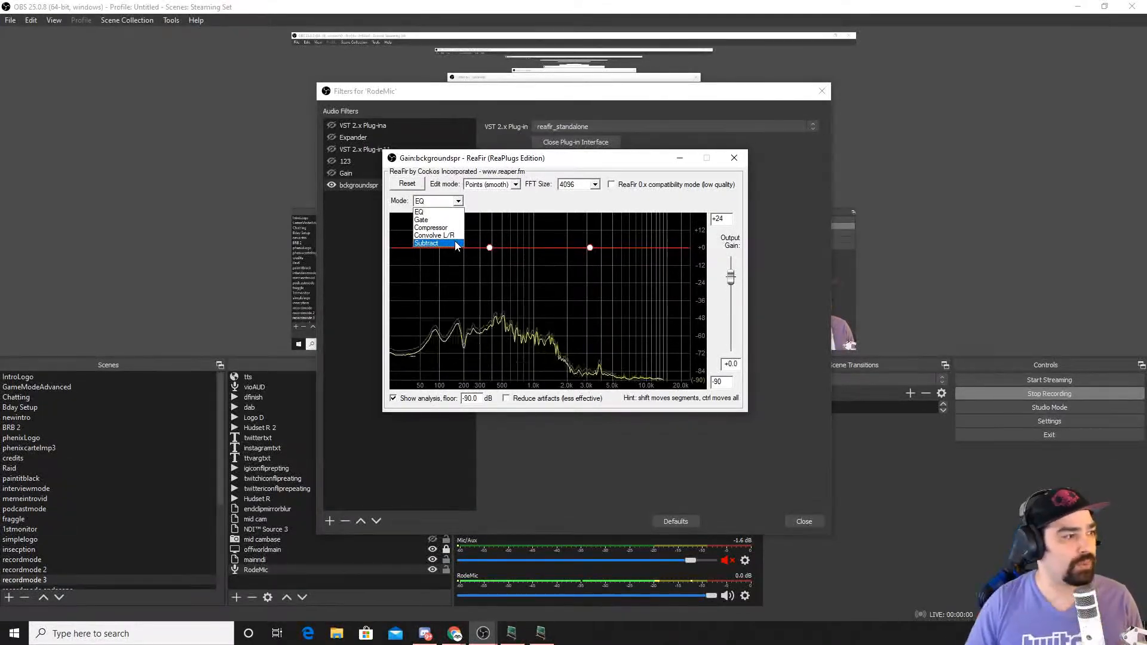
click(455, 243)
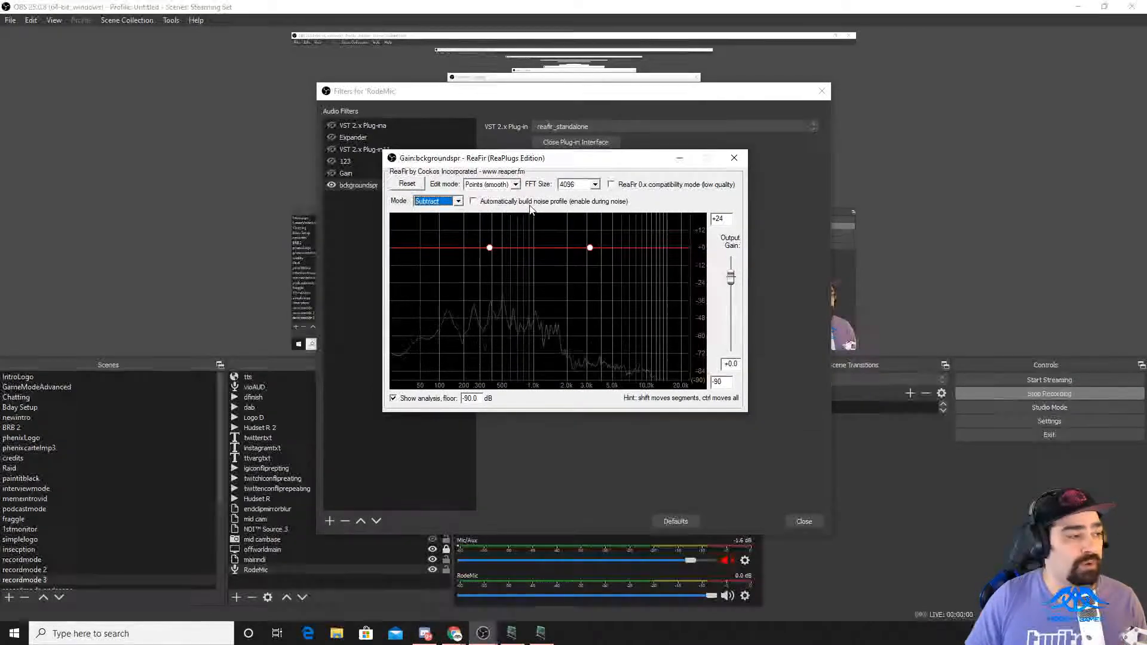
click(475, 202)
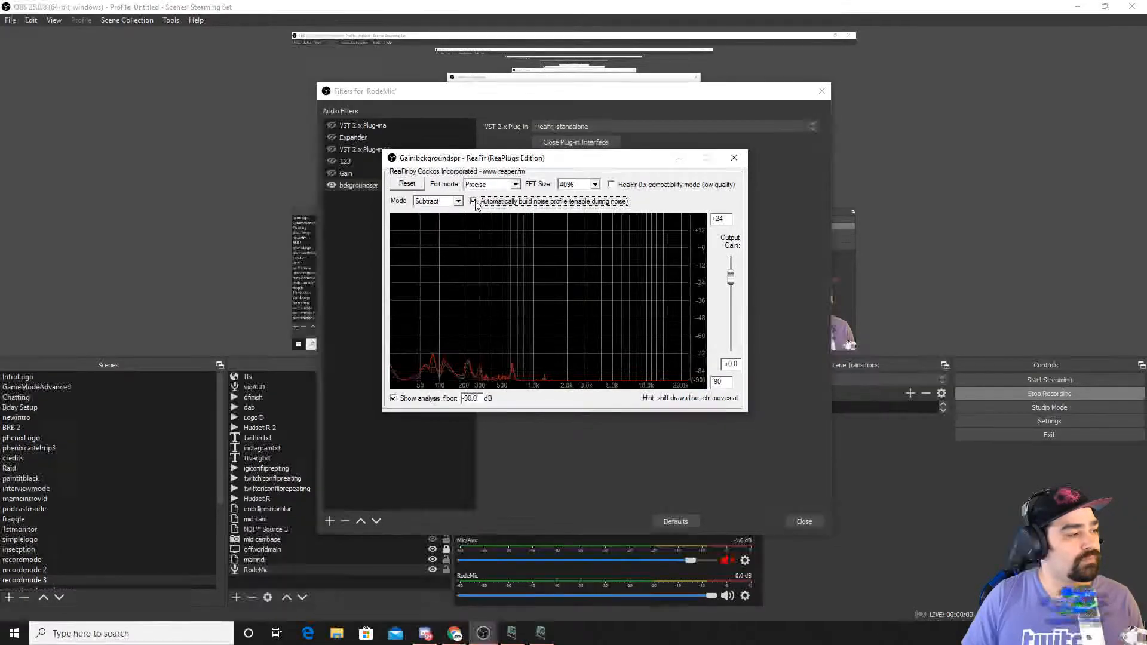
click(473, 202)
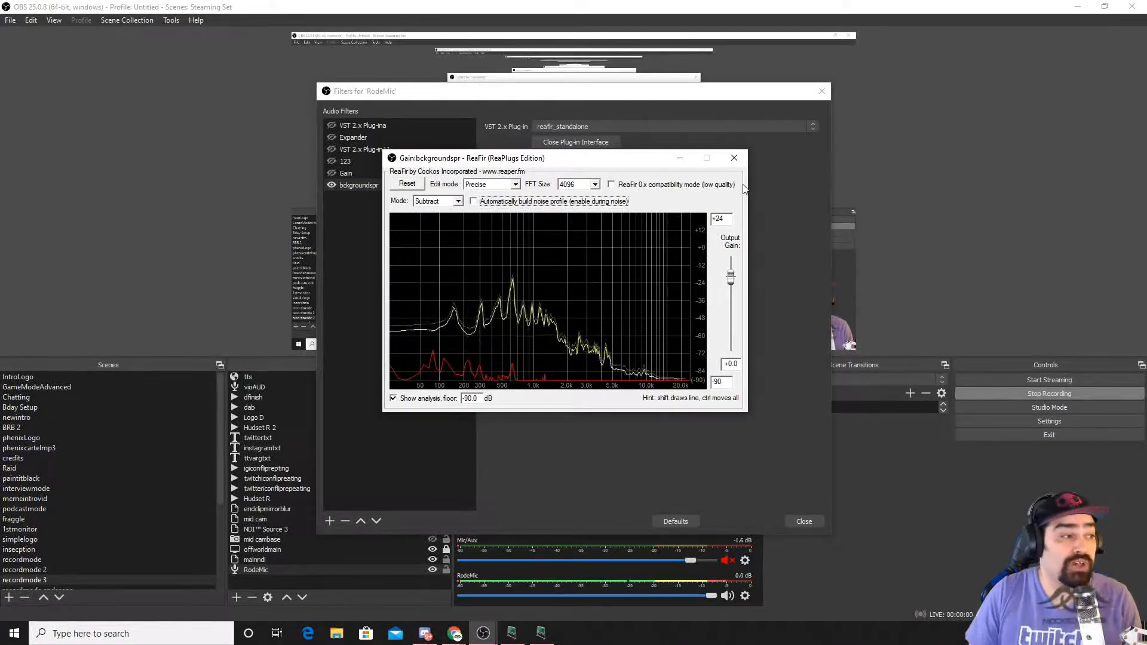
click(731, 163)
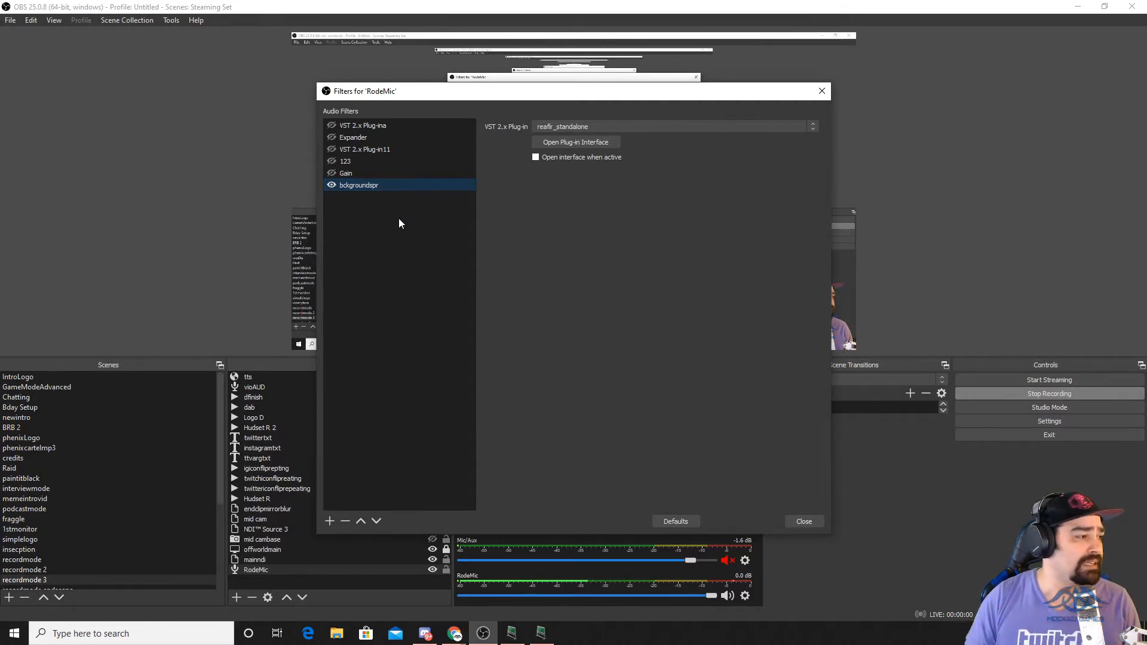
Add a VST 2.x Plug-in filter named "gate" to the RodeMic source
click(329, 519)
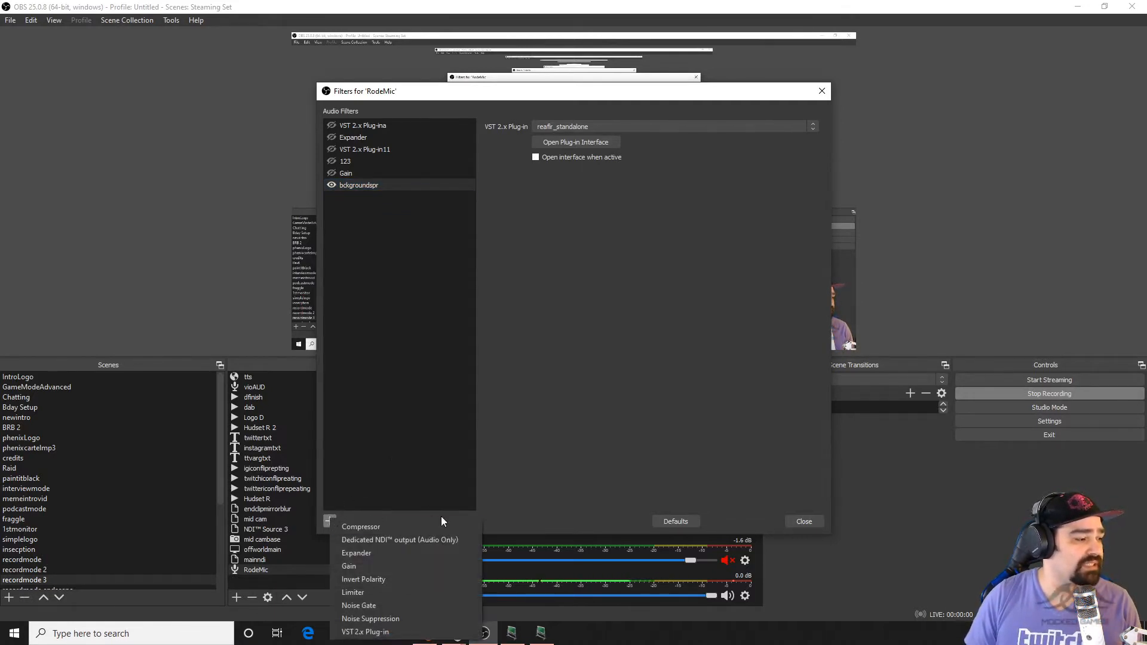
click(424, 631)
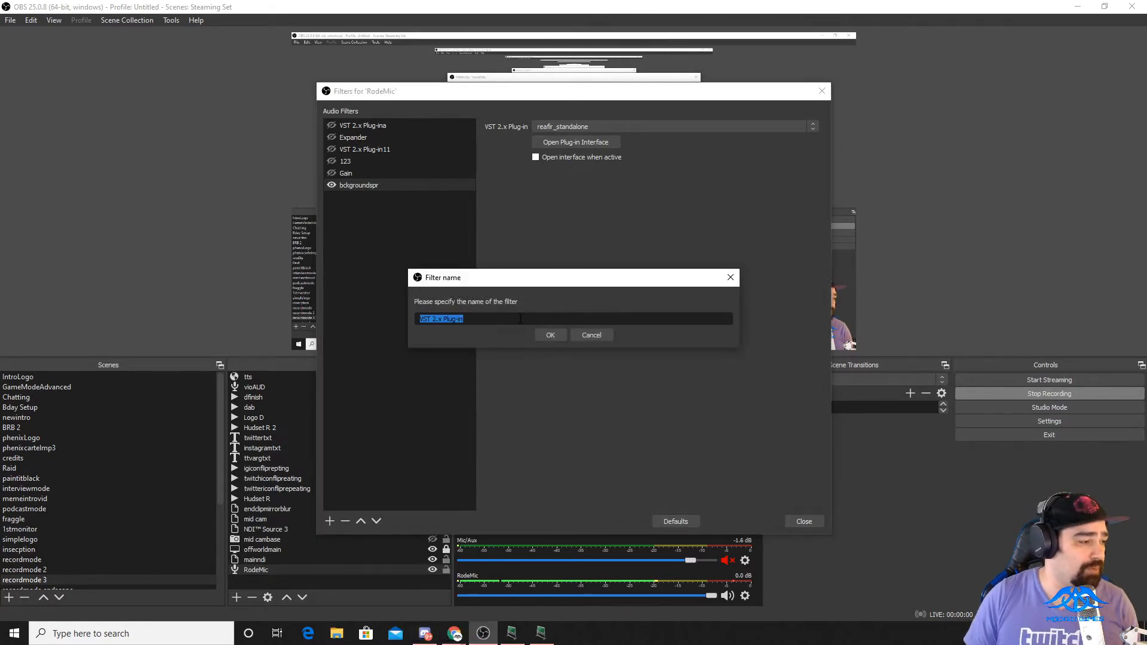
text(gate)
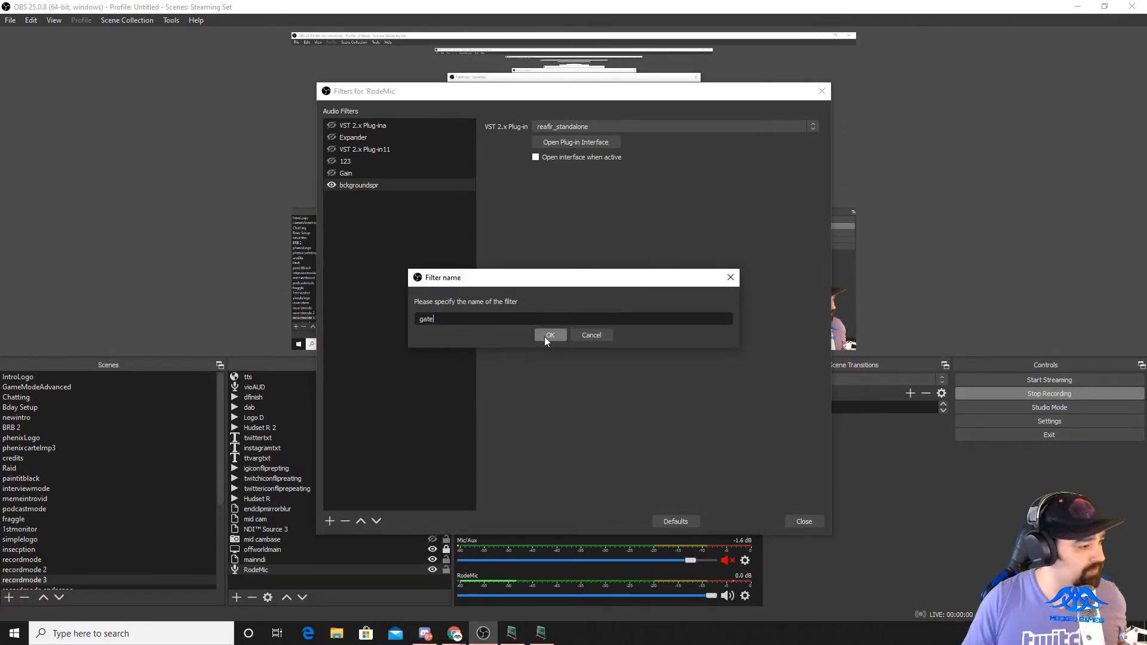
click(545, 337)
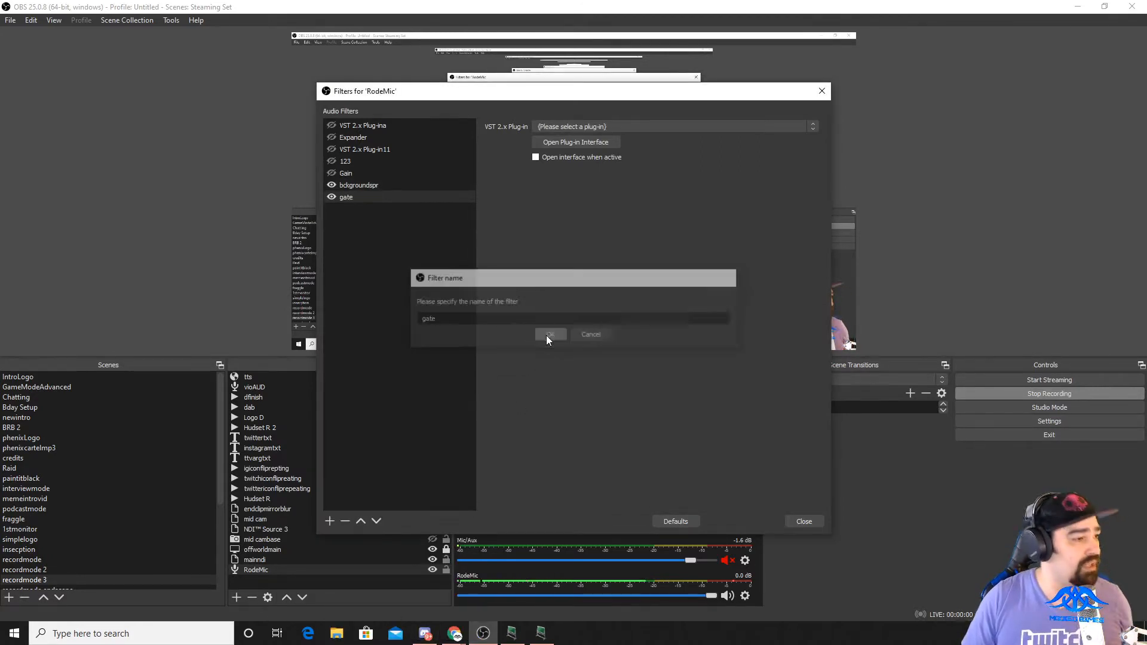
Assign the reagate-standalone plug-in to the gate filter, open its plug-in interface to go over the settings, and close it
click(593, 127)
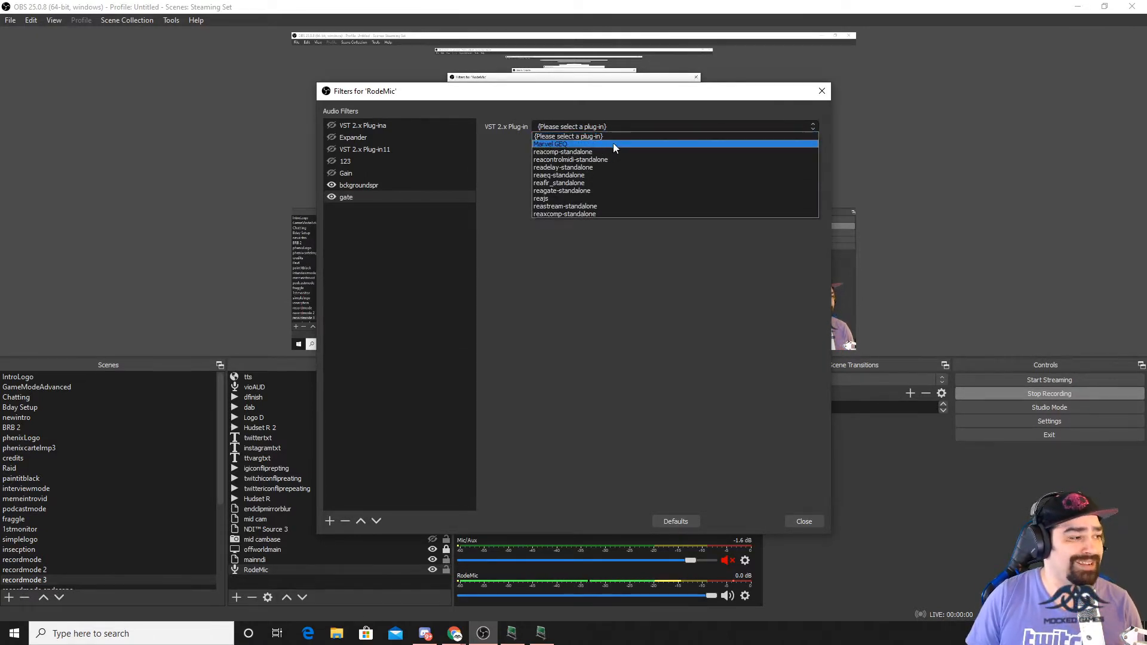
click(618, 189)
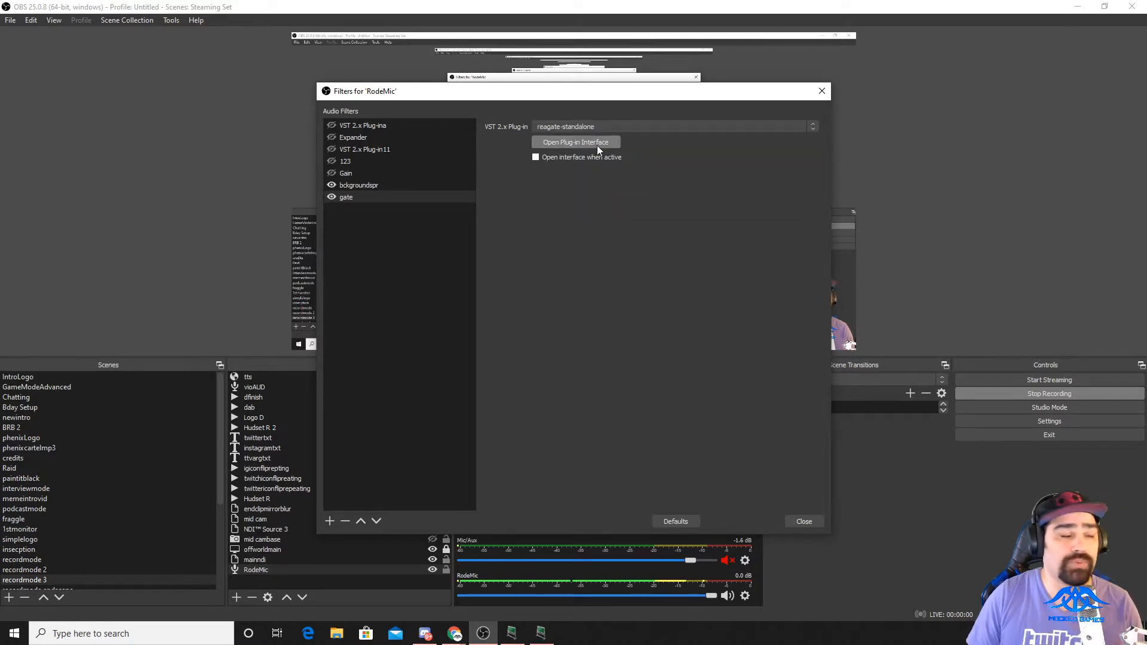
click(596, 145)
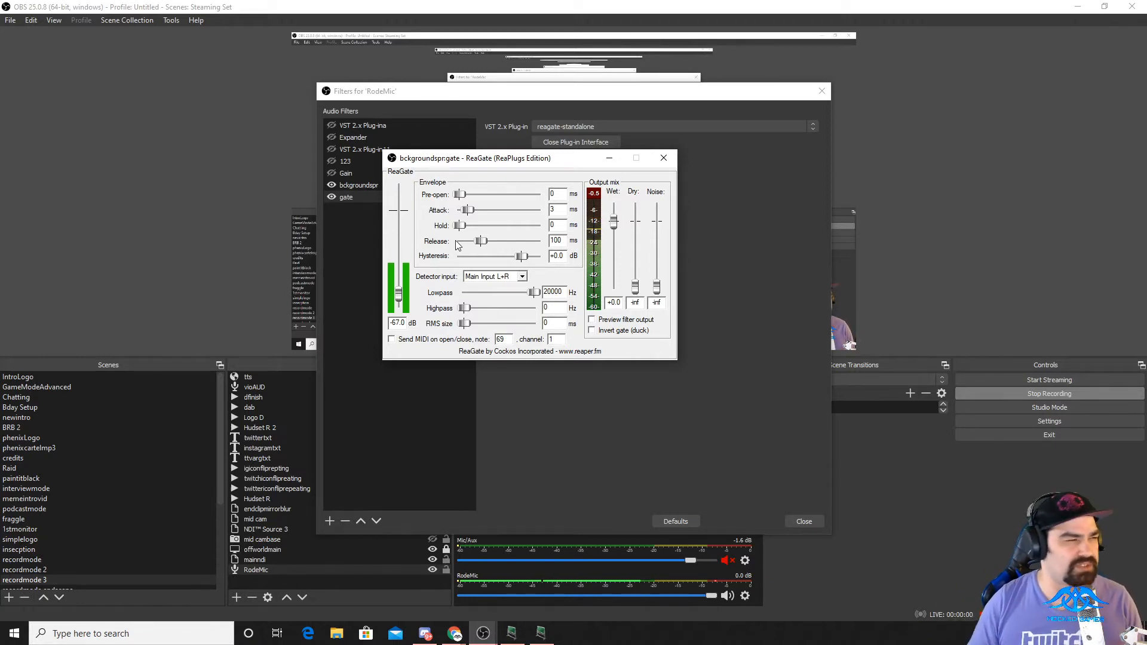
click(663, 158)
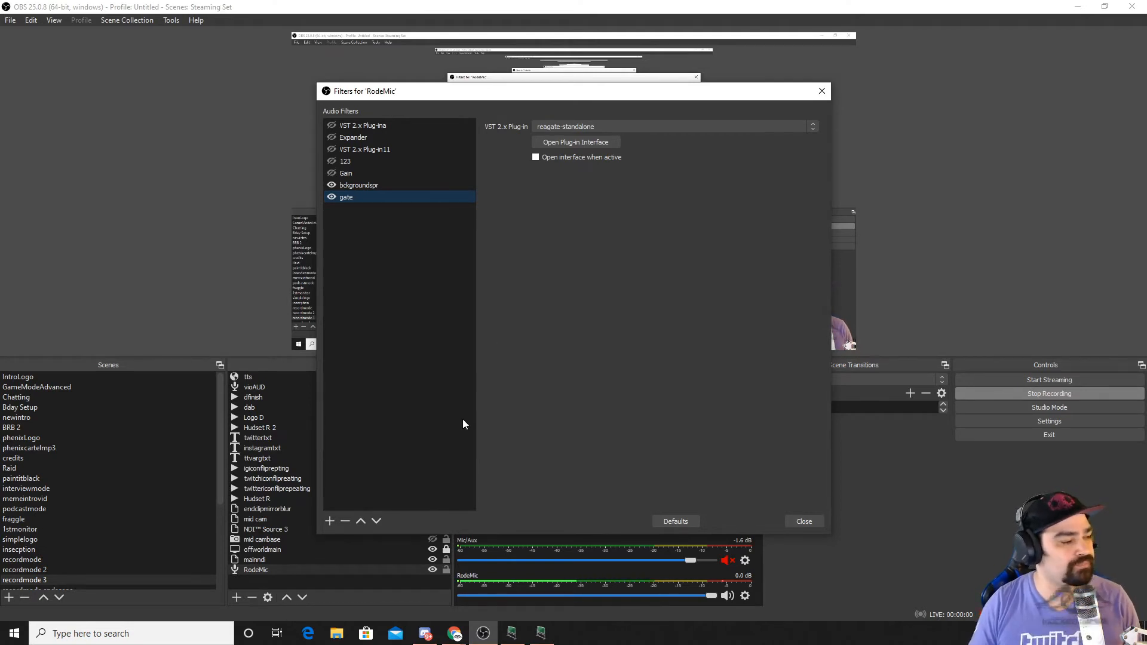
Add a VST 2.x Plug-in filter named "eq" to the RodeMic source
click(330, 521)
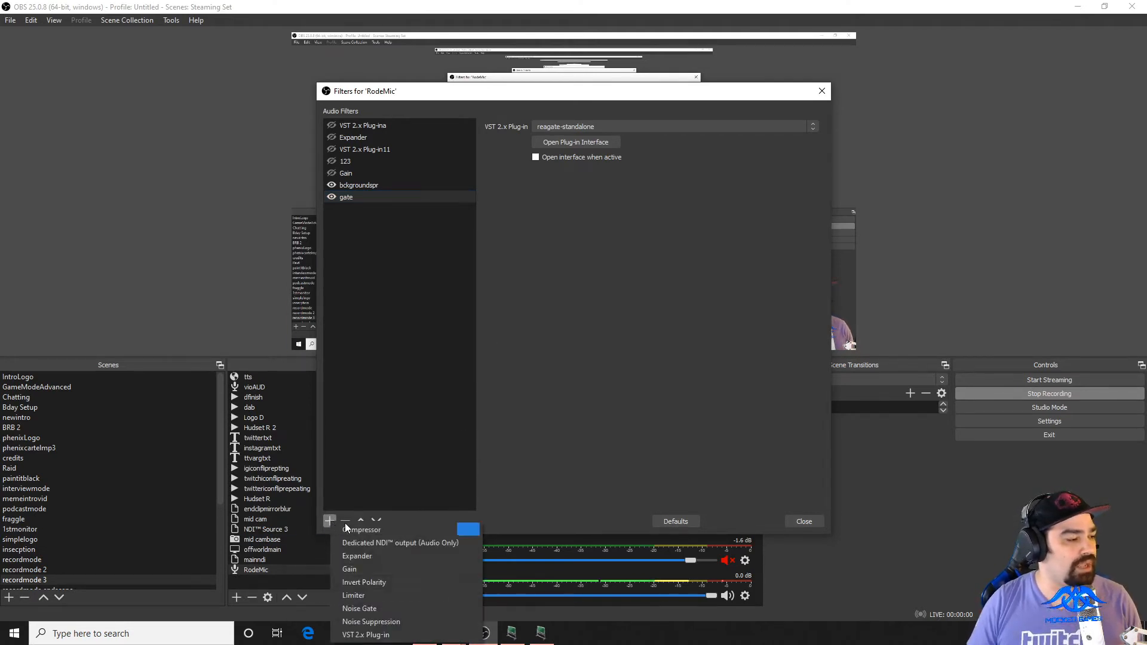
click(423, 635)
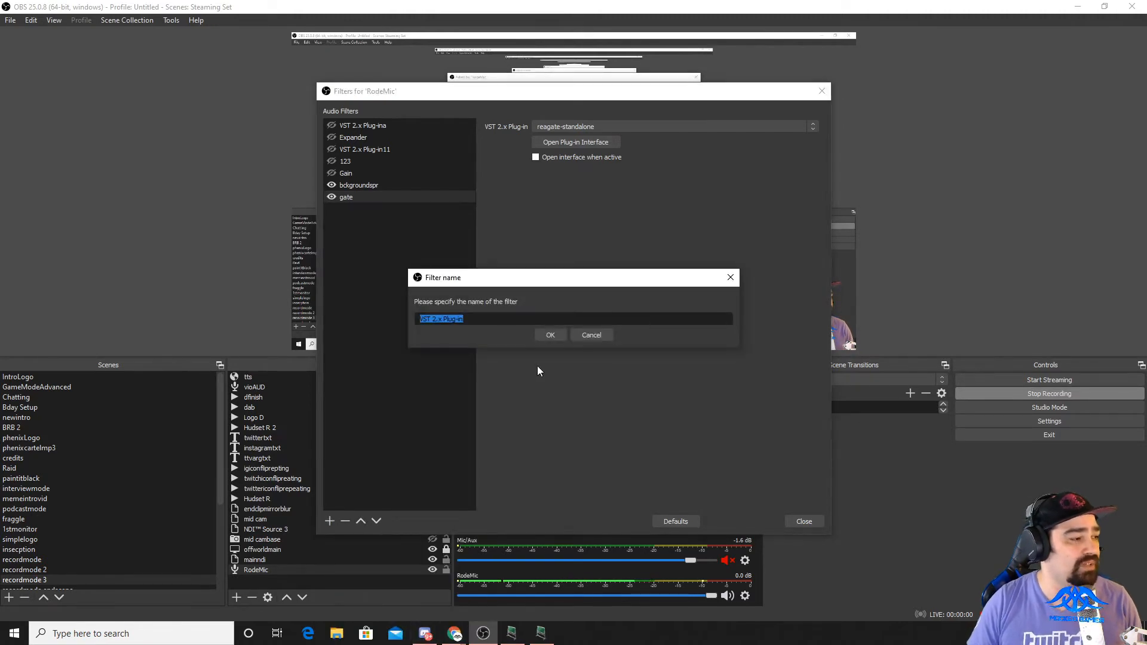
text(eq)
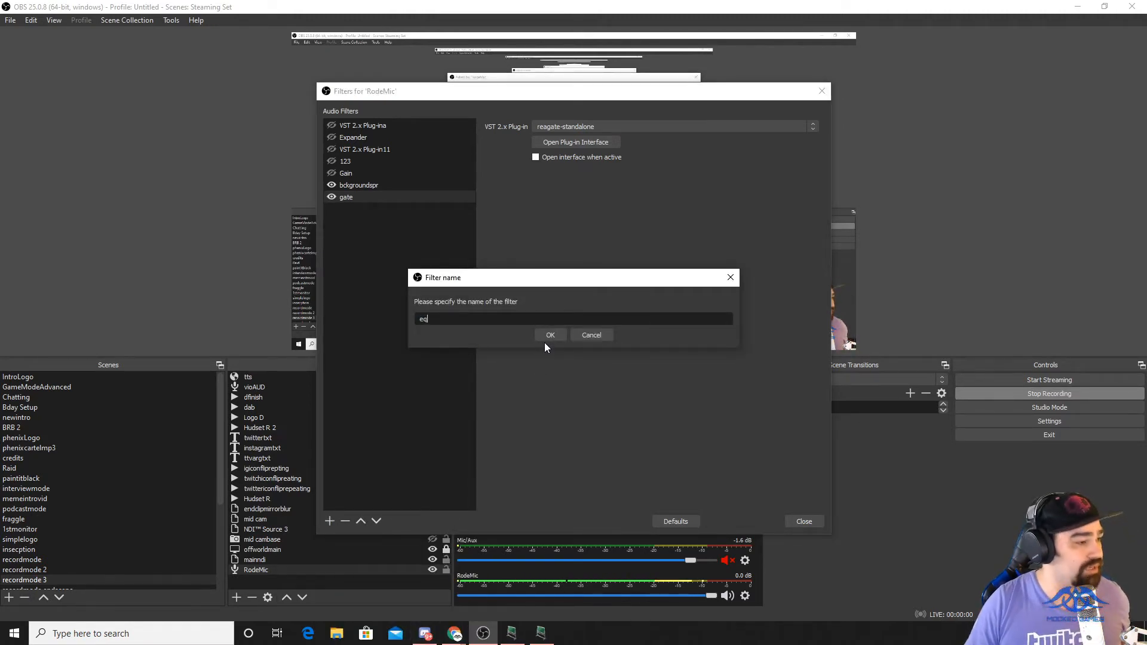
click(548, 336)
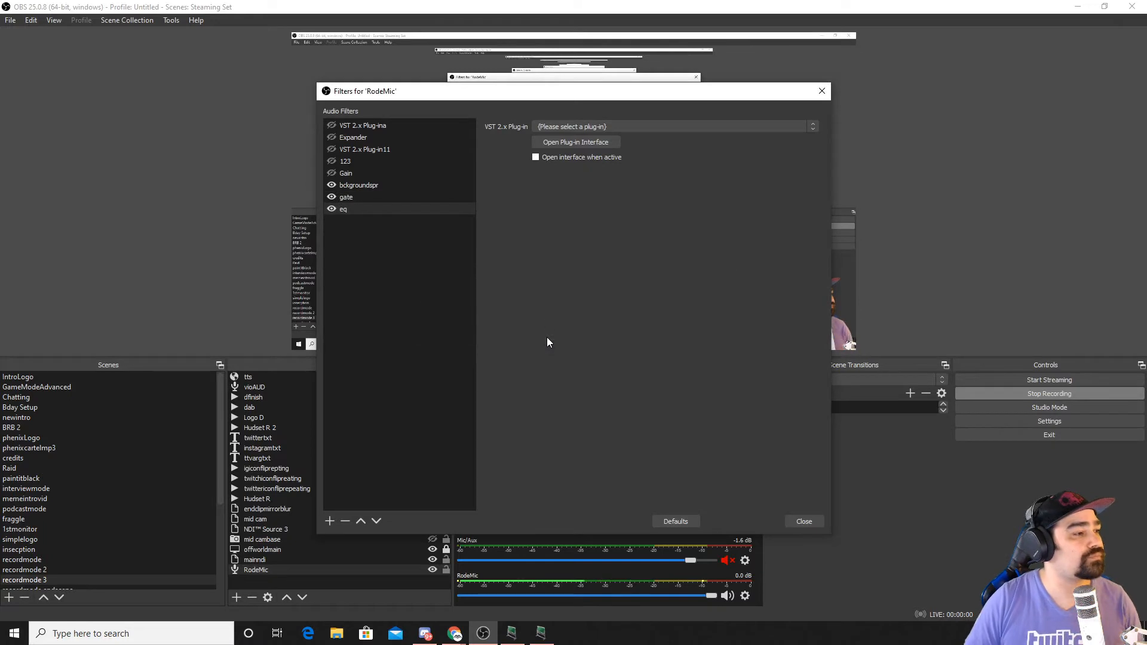
Assign the reaeq-standalone plug-in to the eq filter and open its plug-in interface
click(608, 145)
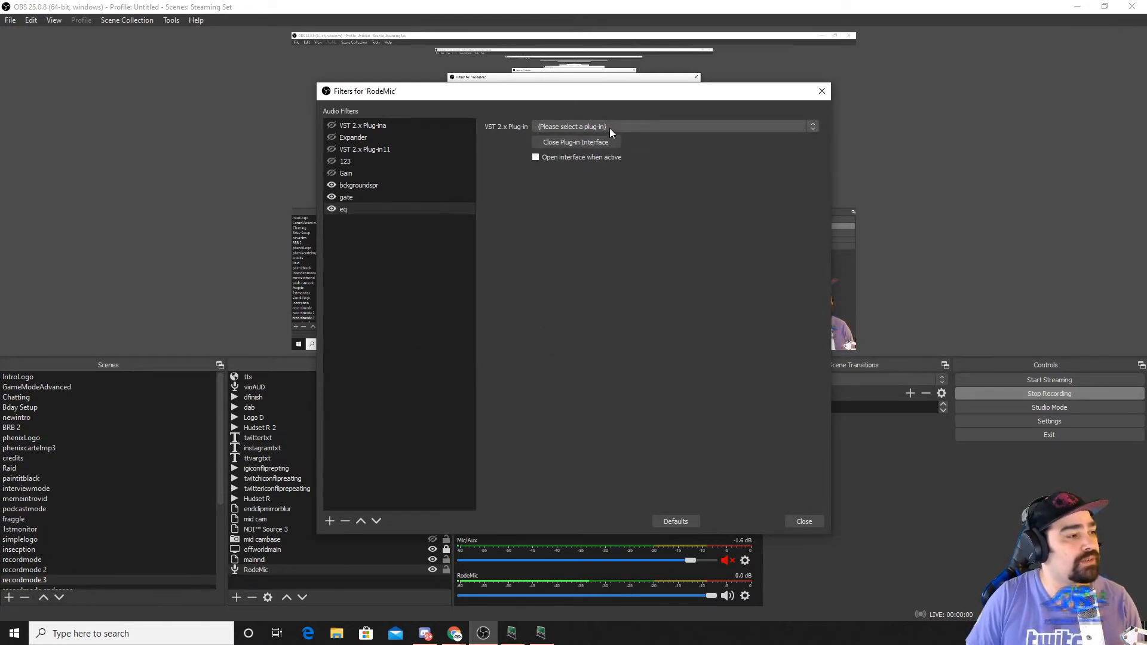
click(609, 127)
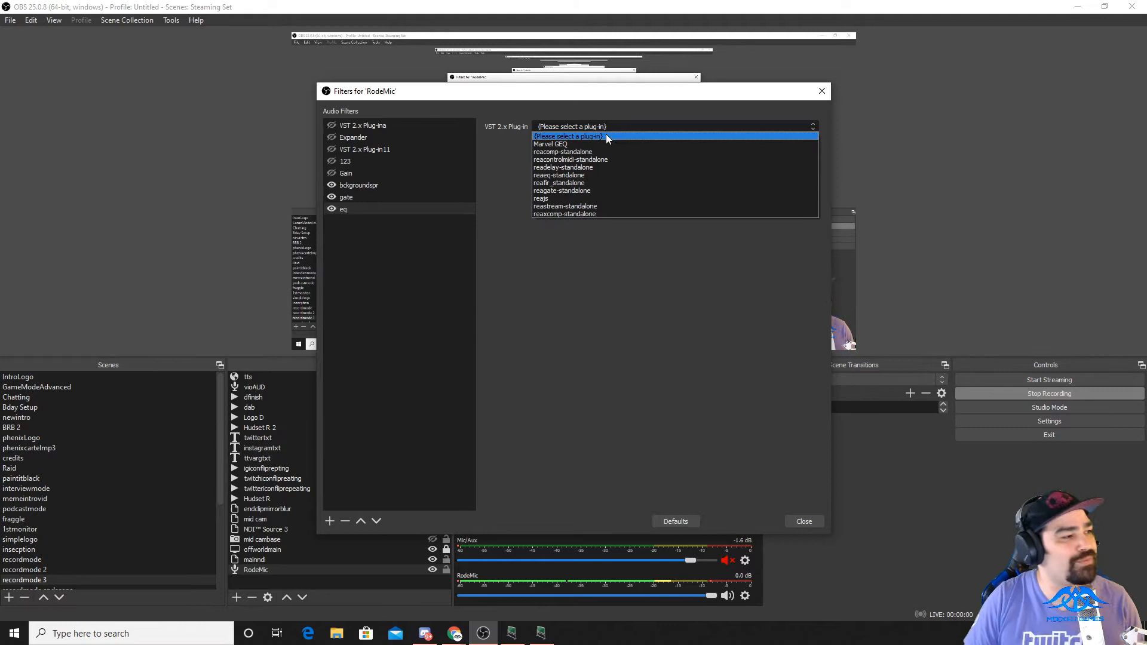
click(616, 175)
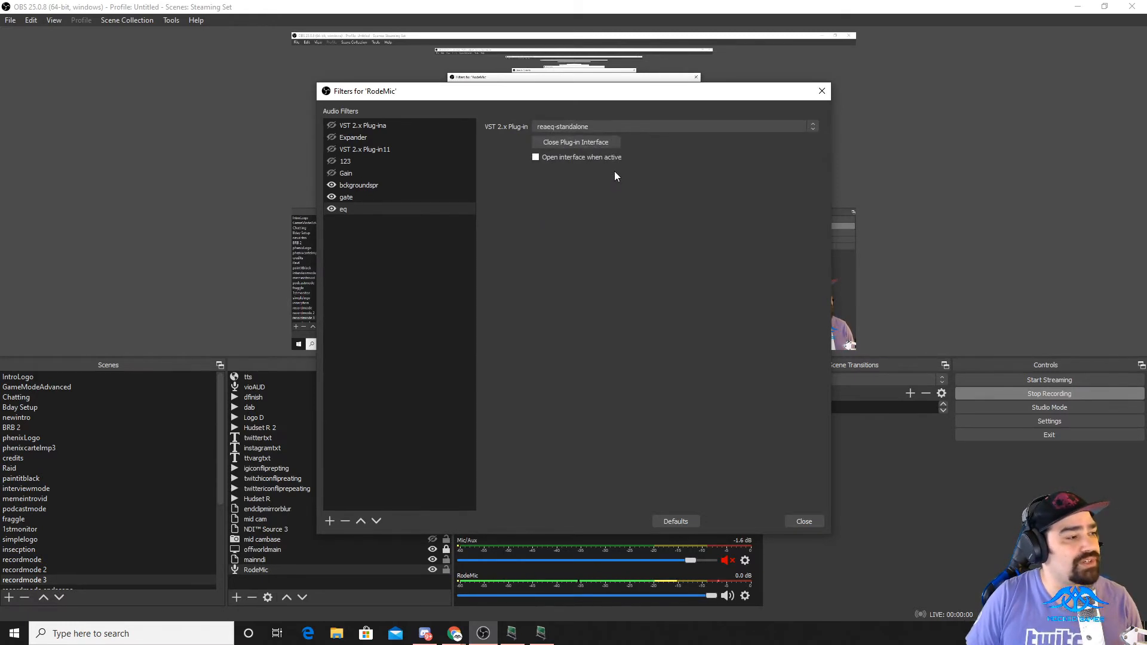
click(608, 145)
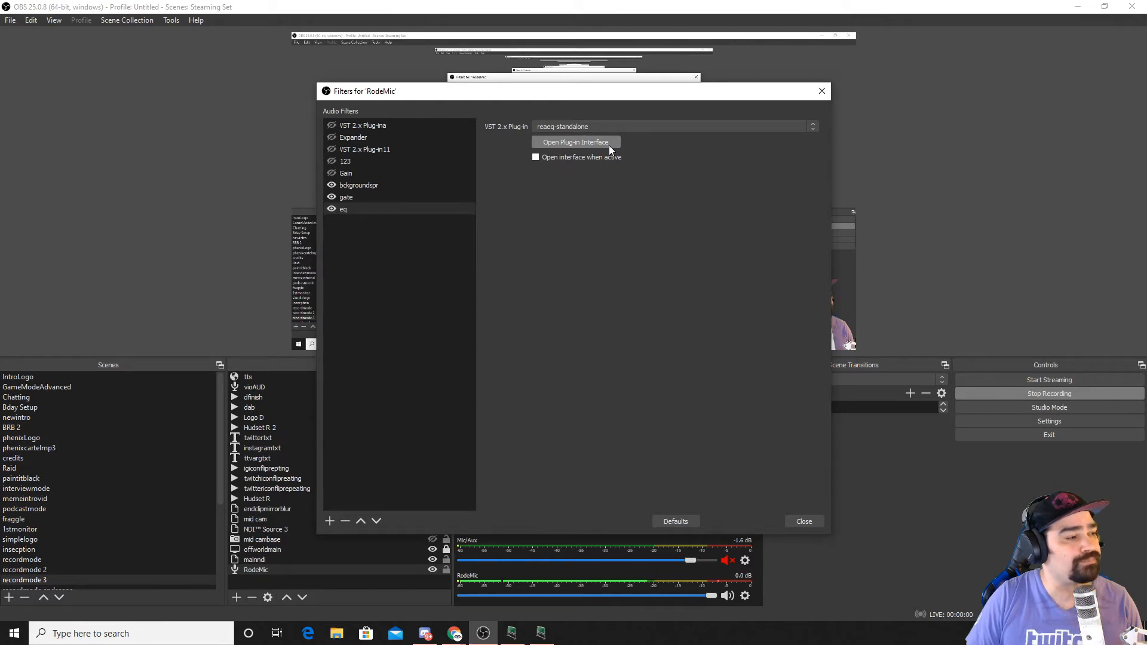
drag(624, 91, 577, 69)
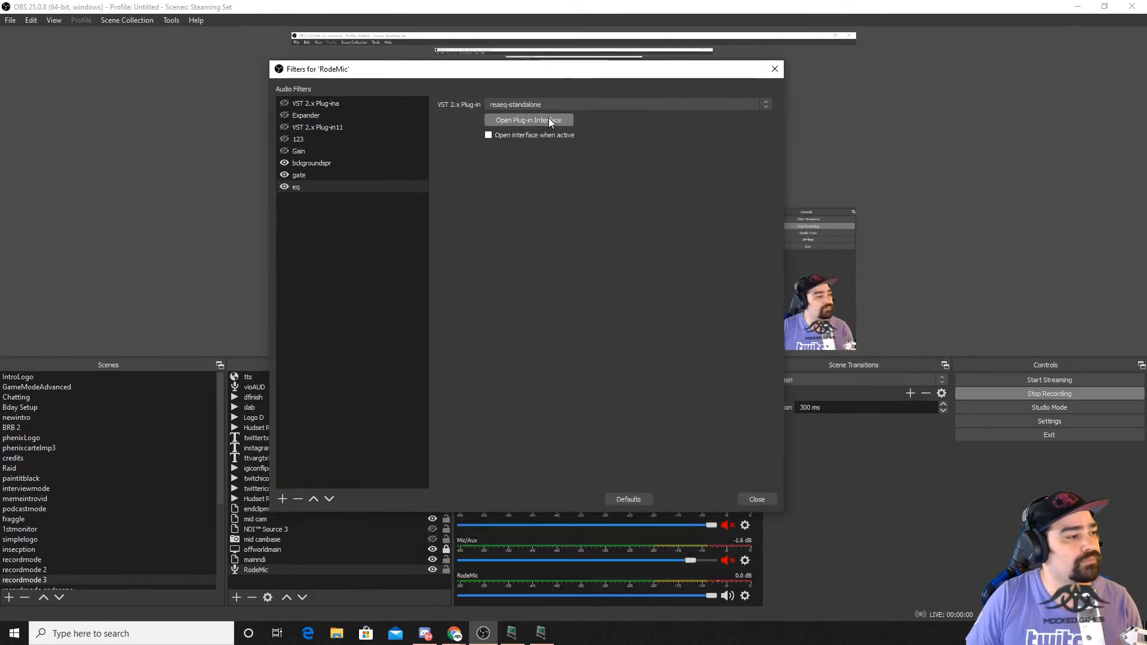
click(549, 122)
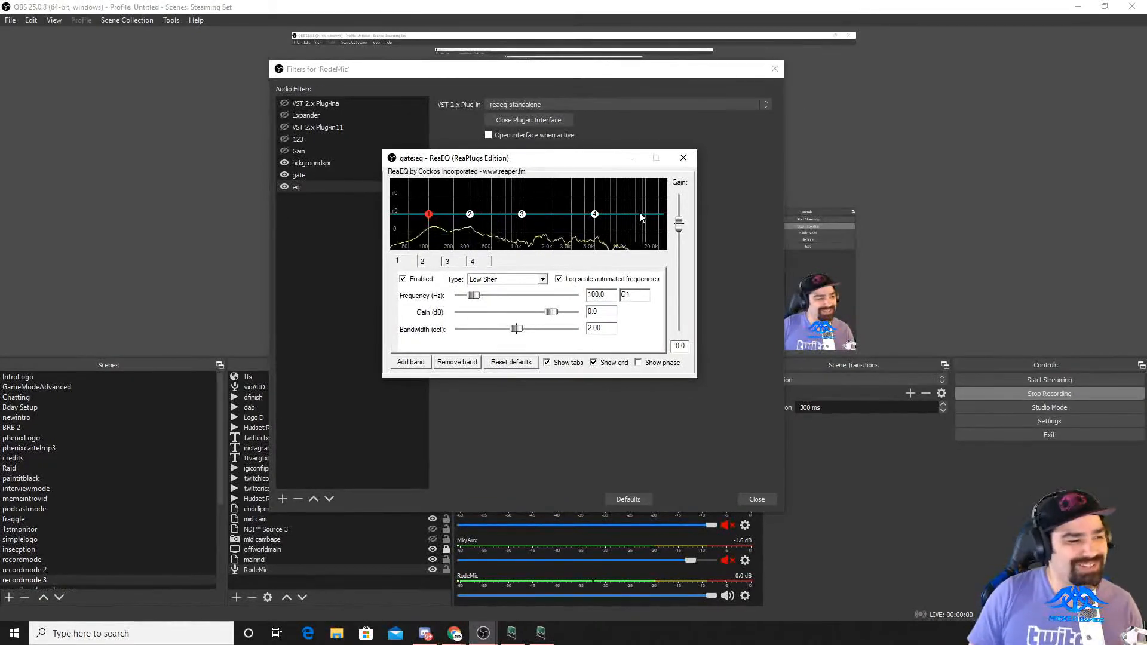
Raise ReaEQ bands 1 to 3 slightly, with band 1 at about 3.6 dB near 95 Hz and band 3 at about 1.6 dB near 987 Hz
right_click(564, 217)
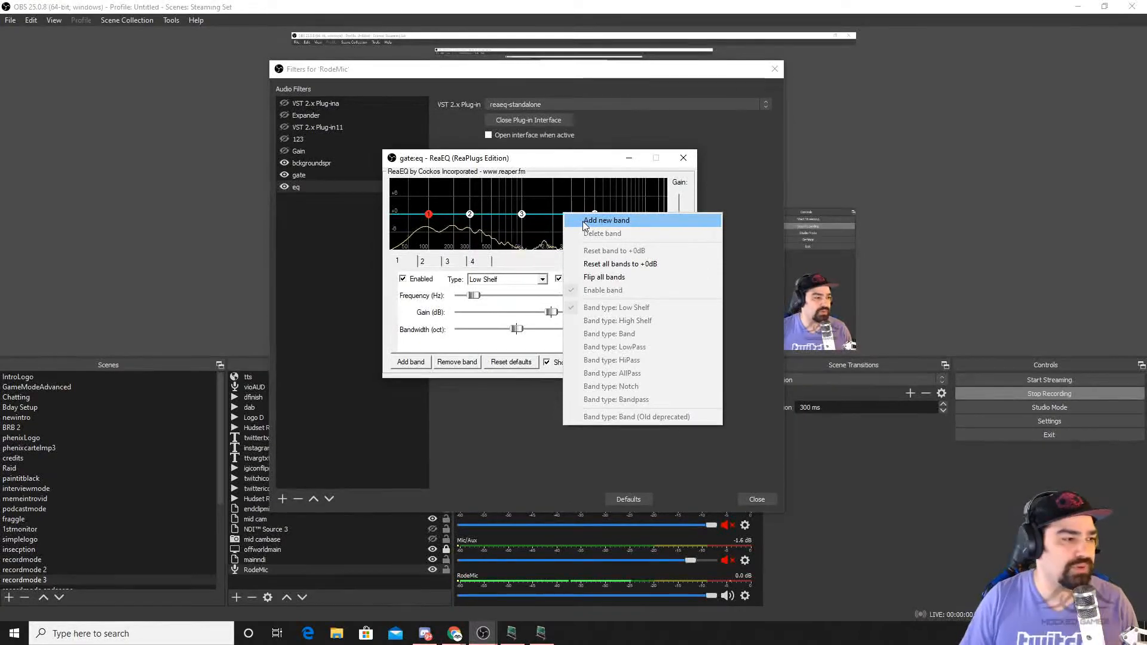
click(413, 262)
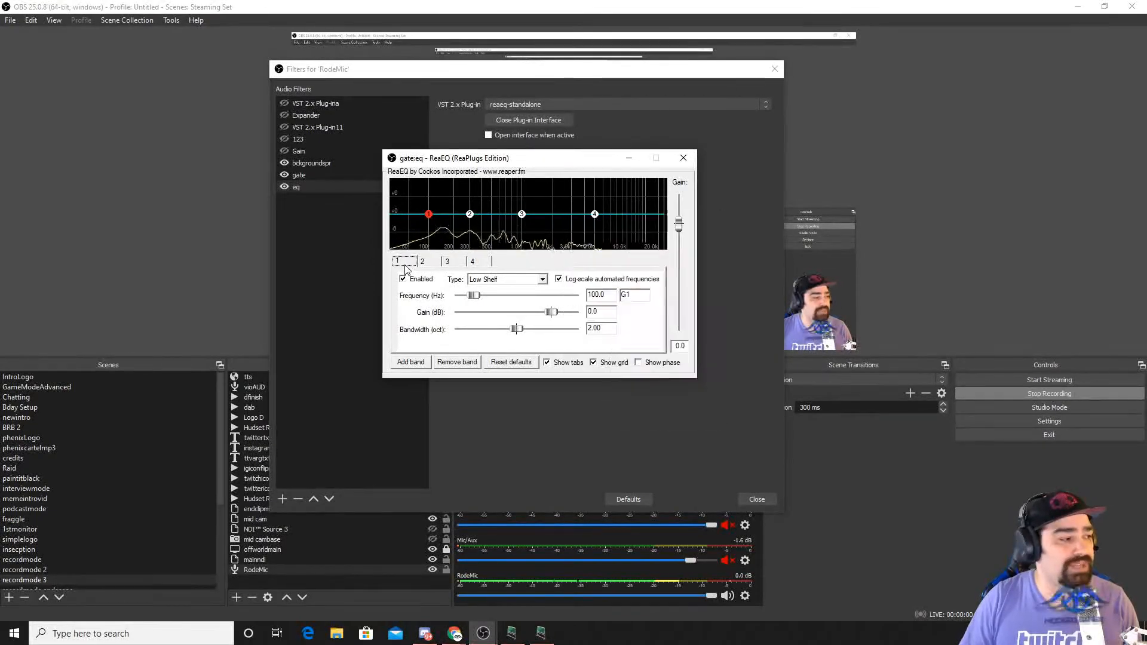
drag(428, 215, 522, 210)
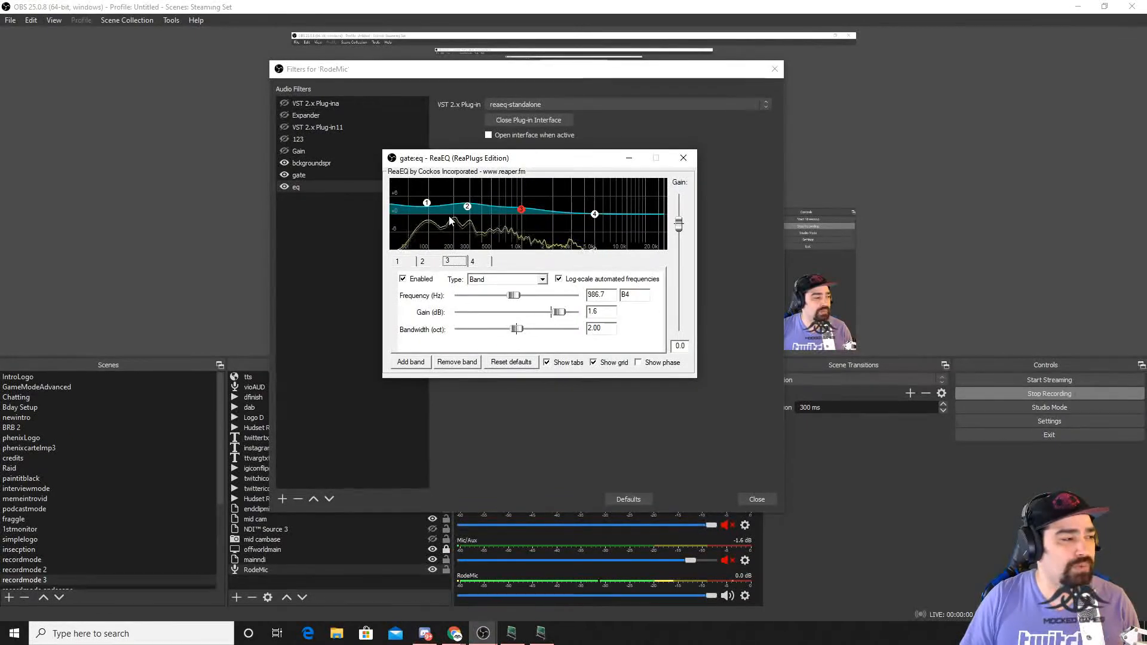
click(428, 204)
drag(430, 207, 430, 208)
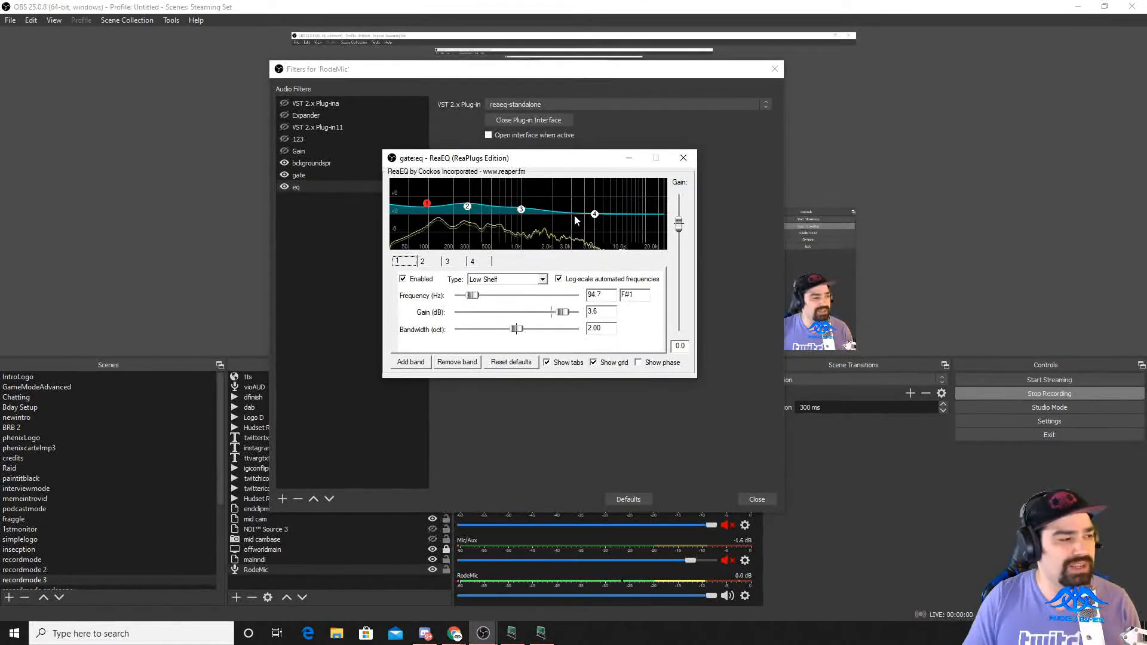
Add two bands beyond band 4 in ReaEQ, lower band 5 to about -3.2 dB near 6091 Hz, and close the plug-in interface
right_click(605, 215)
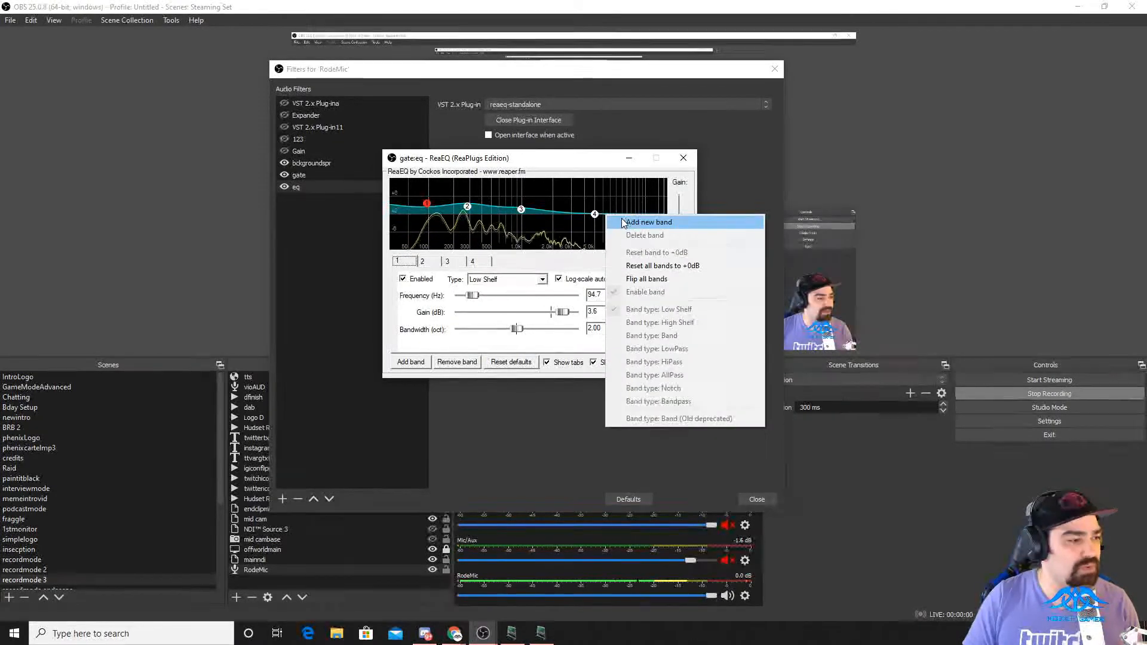
click(633, 223)
right_click(611, 217)
click(639, 223)
mouse_move(605, 215)
mouse_down()
mouse_move(606, 243)
mouse_move(604, 225)
mouse_up()
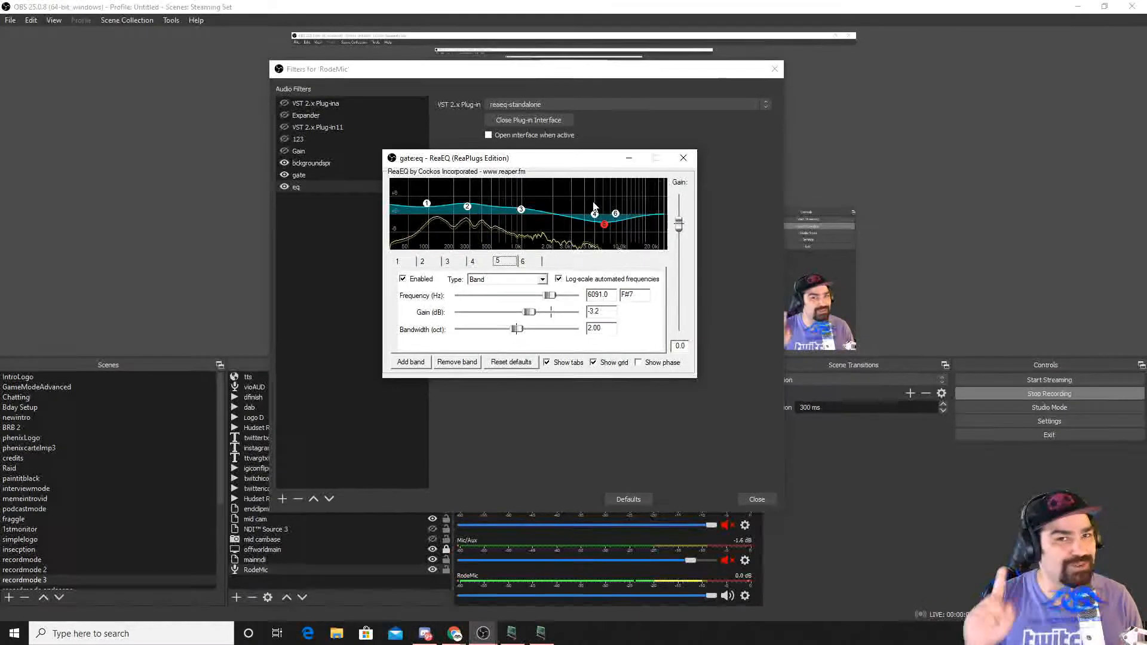
click(684, 159)
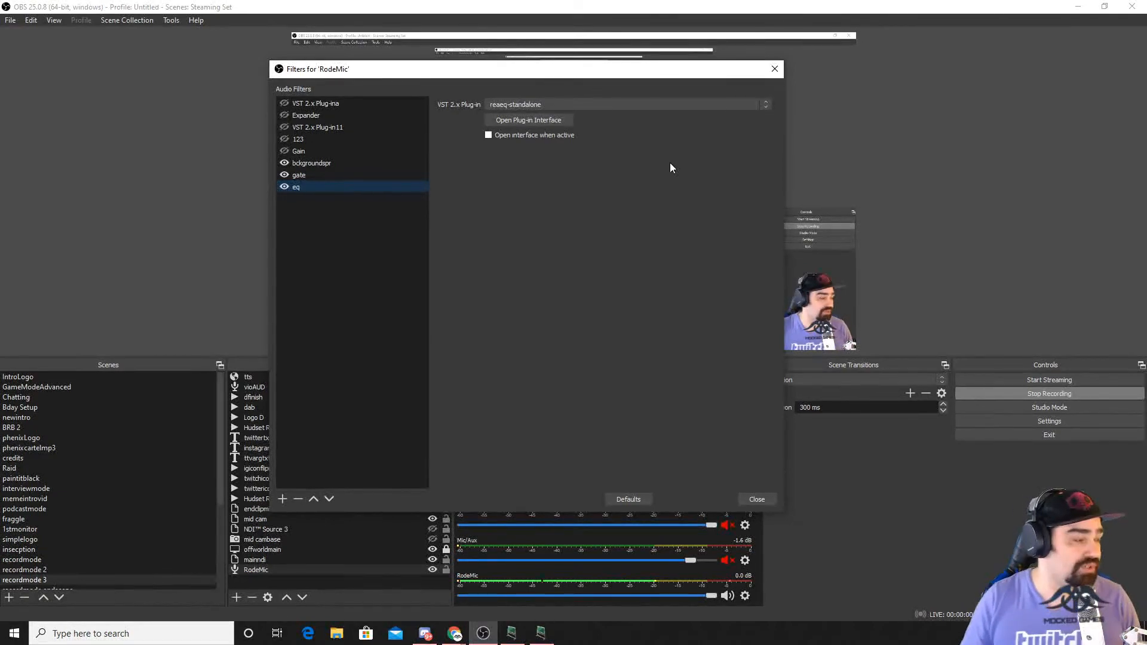
Add a Gain filter with its suggested name to RodeMic, set its gain to 3.00 dB, and close the filters window
click(283, 500)
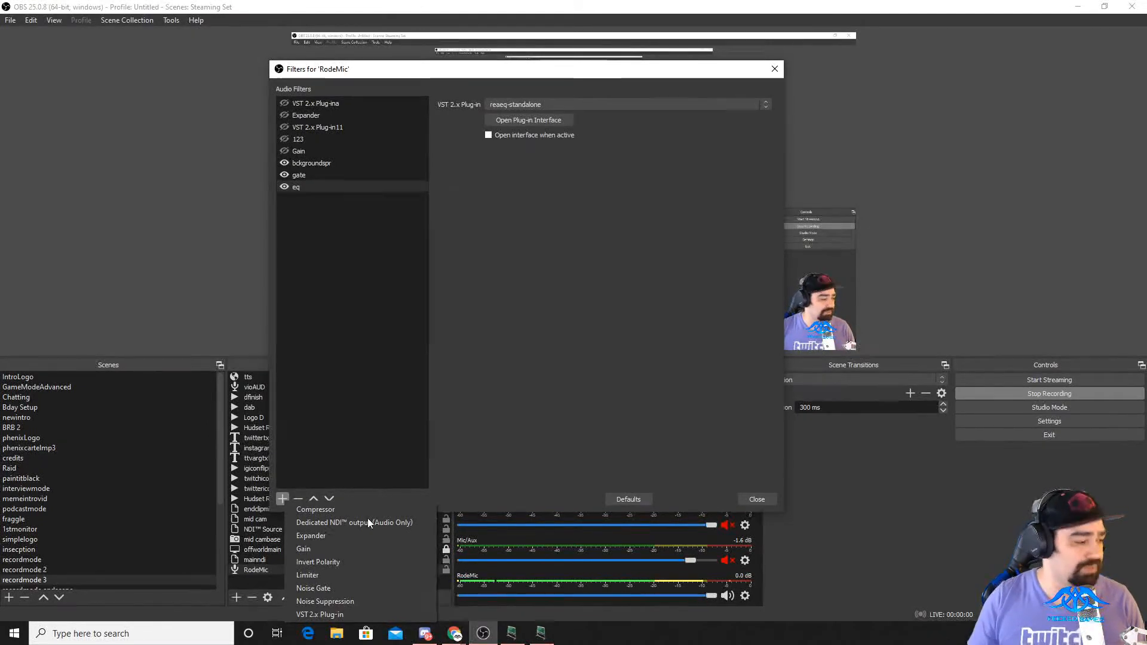
click(363, 547)
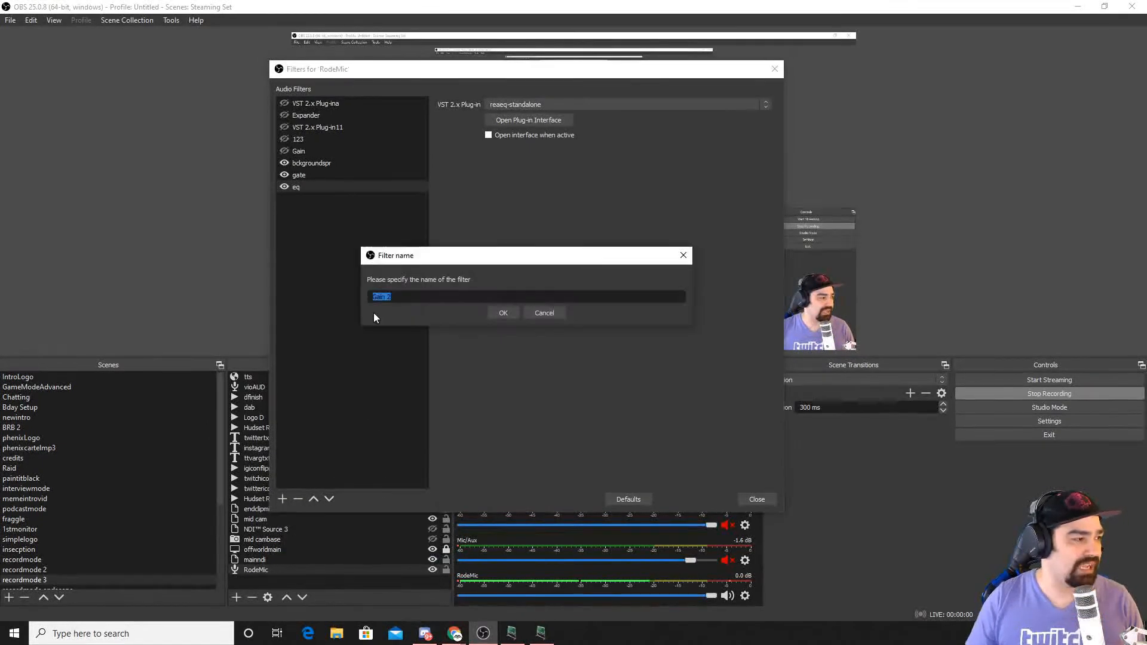
click(499, 312)
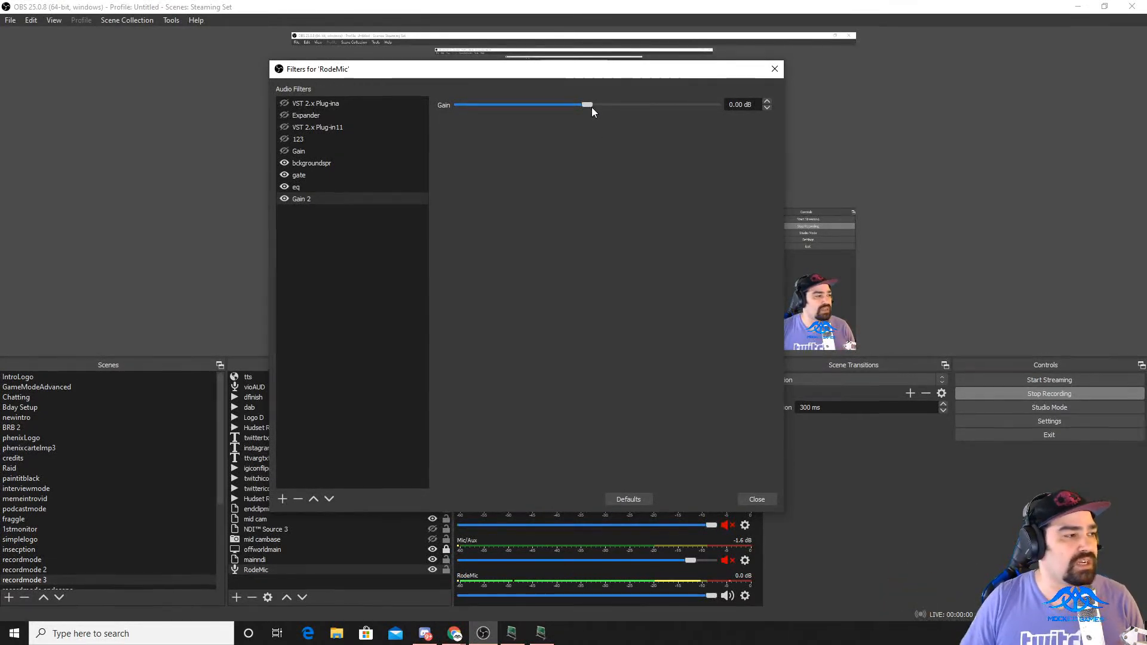
drag(588, 105, 595, 105)
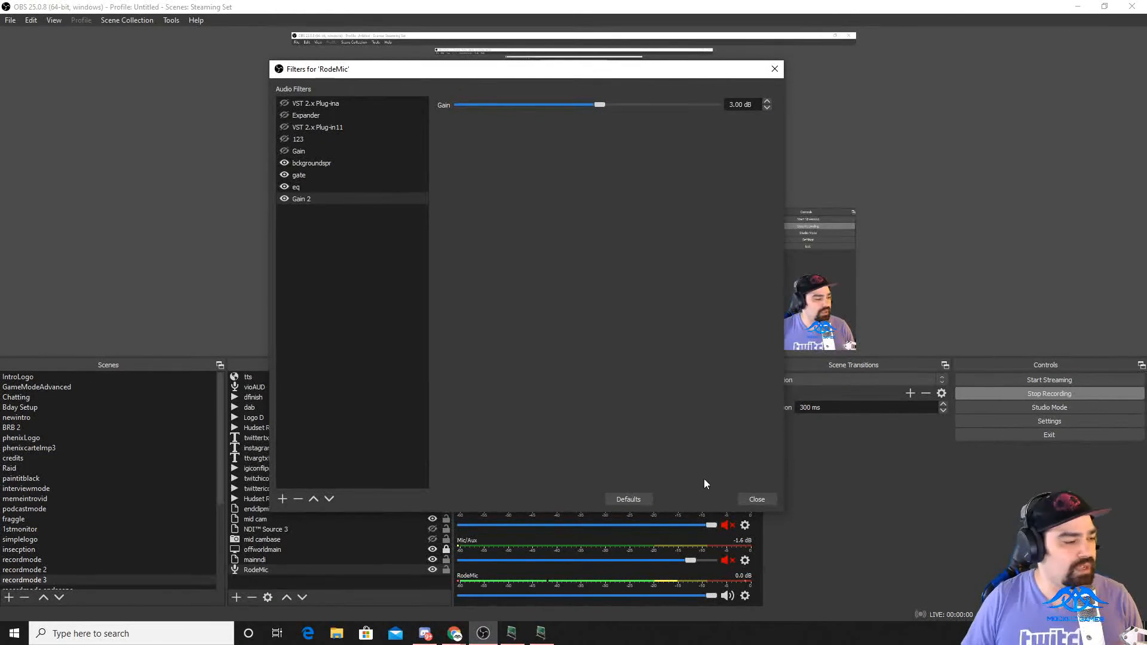
click(754, 500)
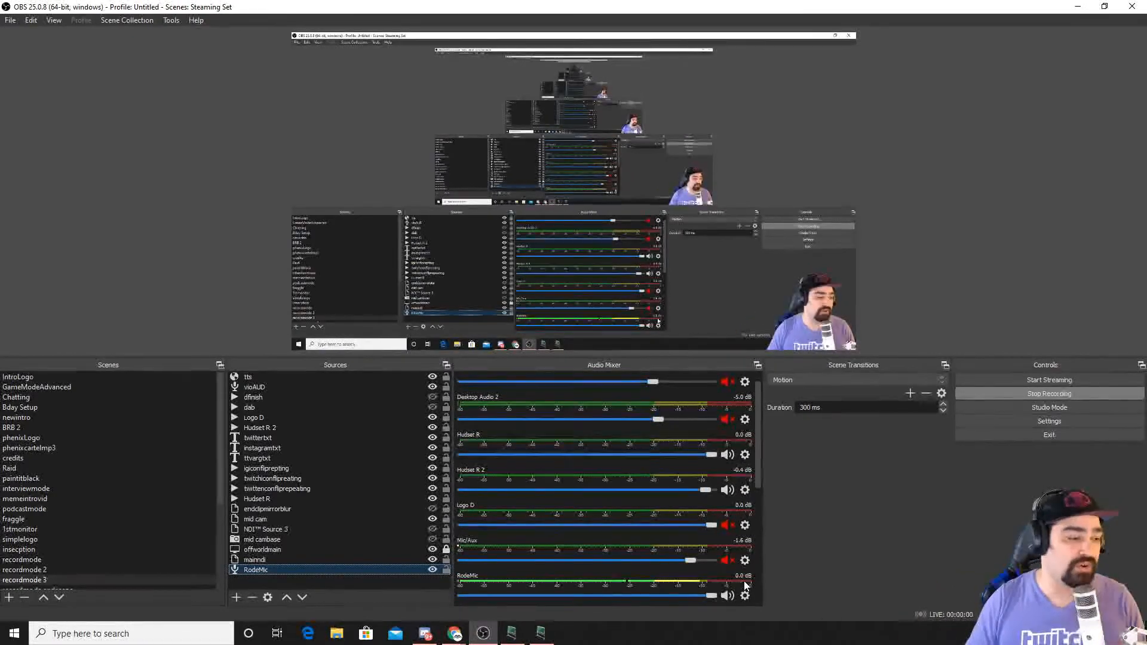
Adjust RodeMic's mixer volume to about 0 dB and set its audio monitoring to Monitor Only (mute output) in the Advanced Audio Properties
drag(706, 599, 711, 599)
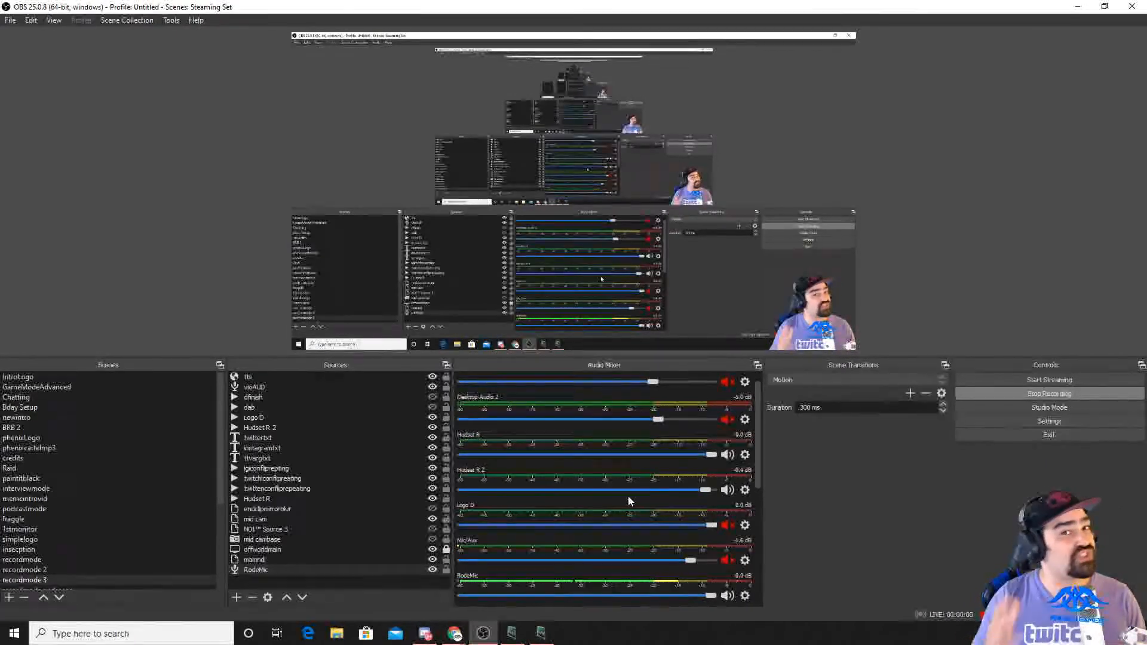
right_click(600, 574)
click(627, 567)
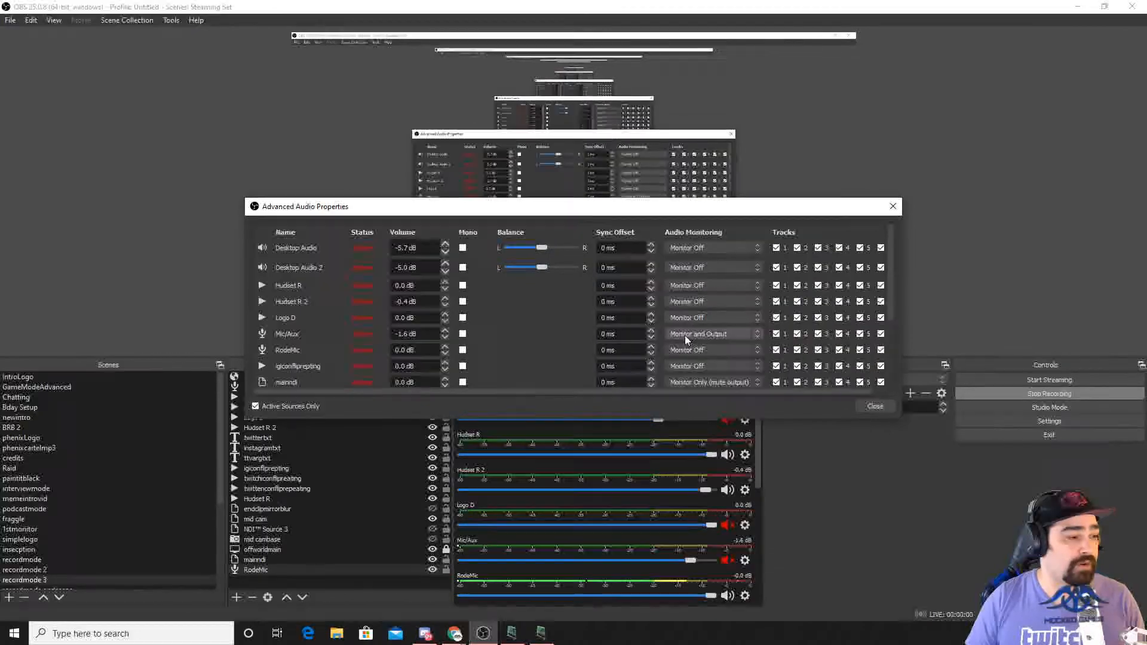
click(719, 351)
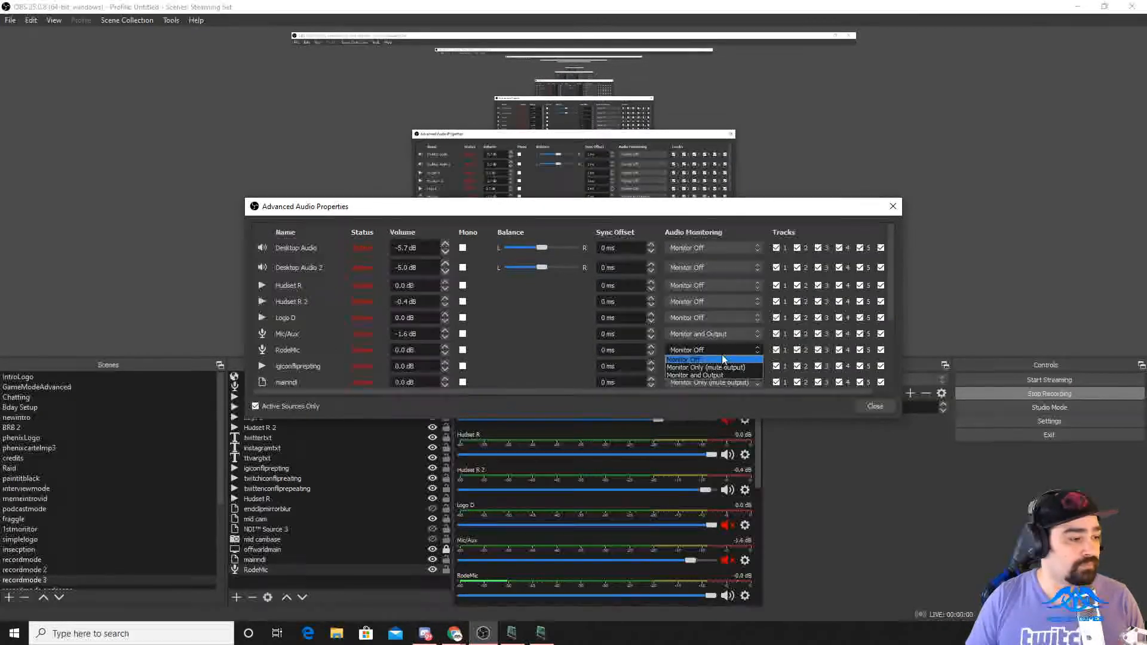
click(726, 366)
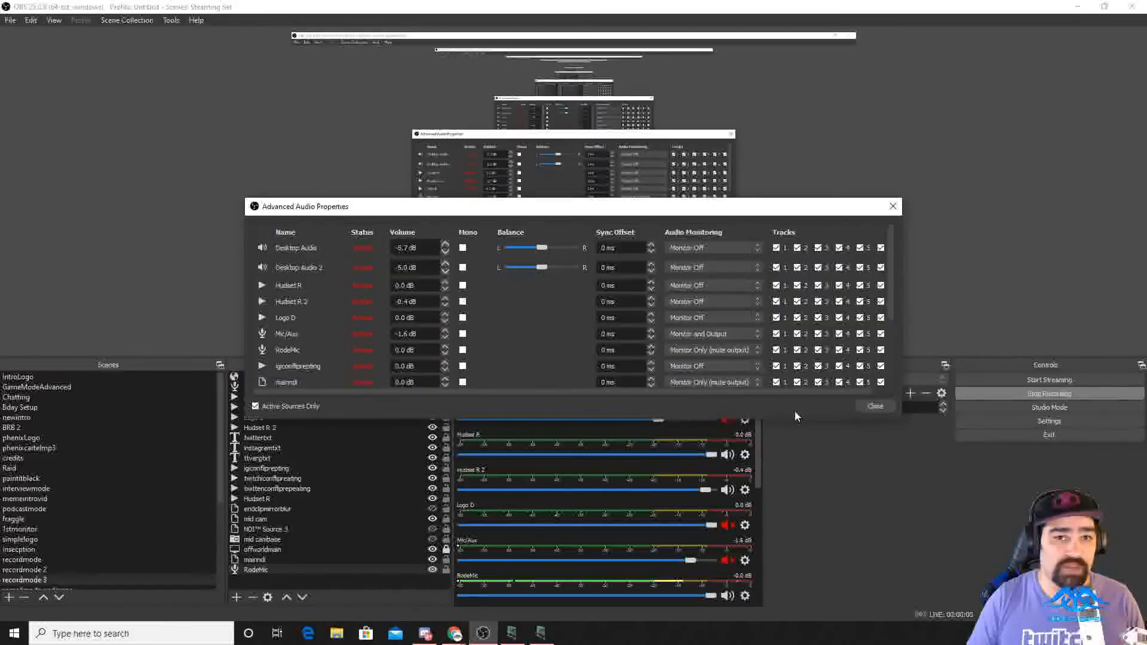
Set RodeMic's audio monitoring back to Monitor Off and close the Advanced Audio Properties
click(711, 352)
click(715, 359)
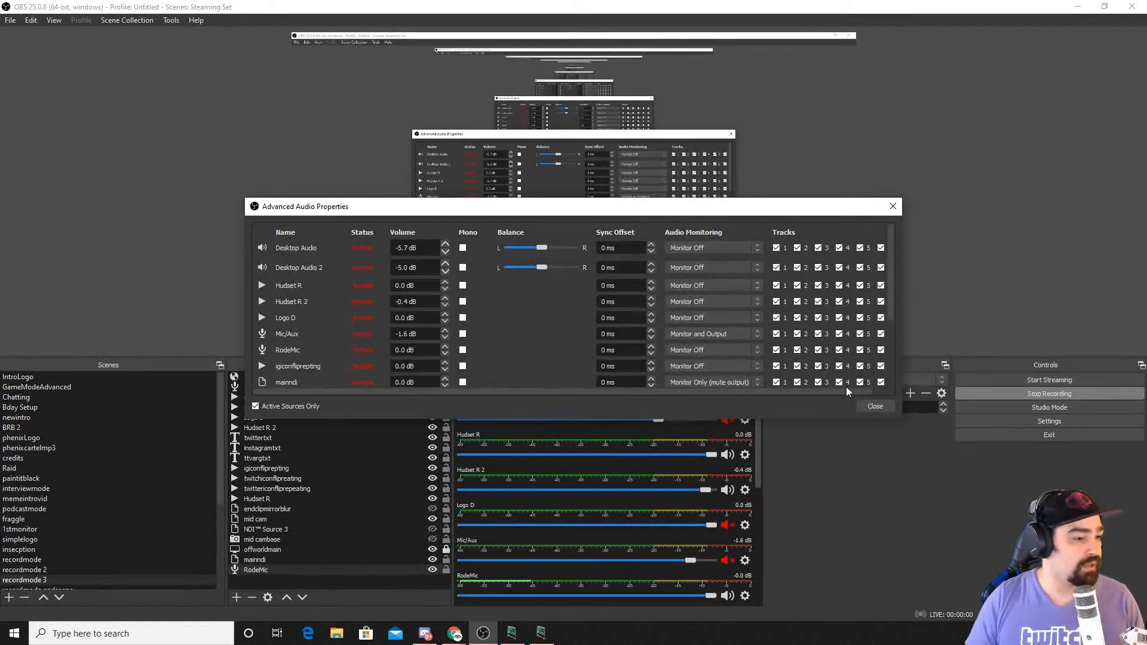
click(872, 405)
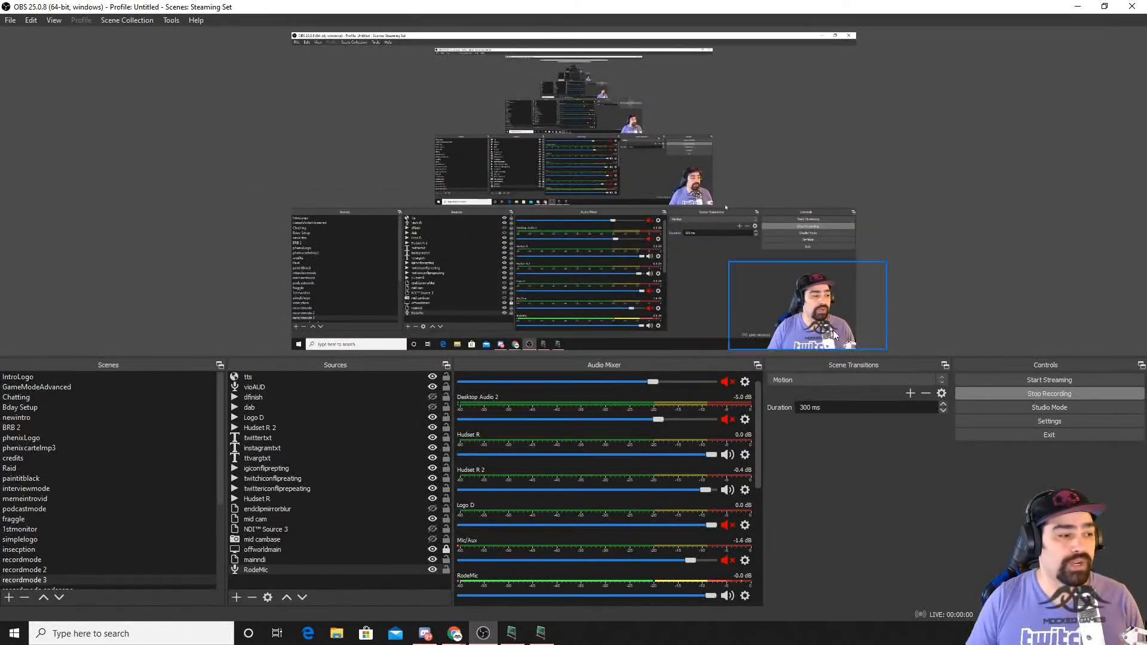
click(10, 19)
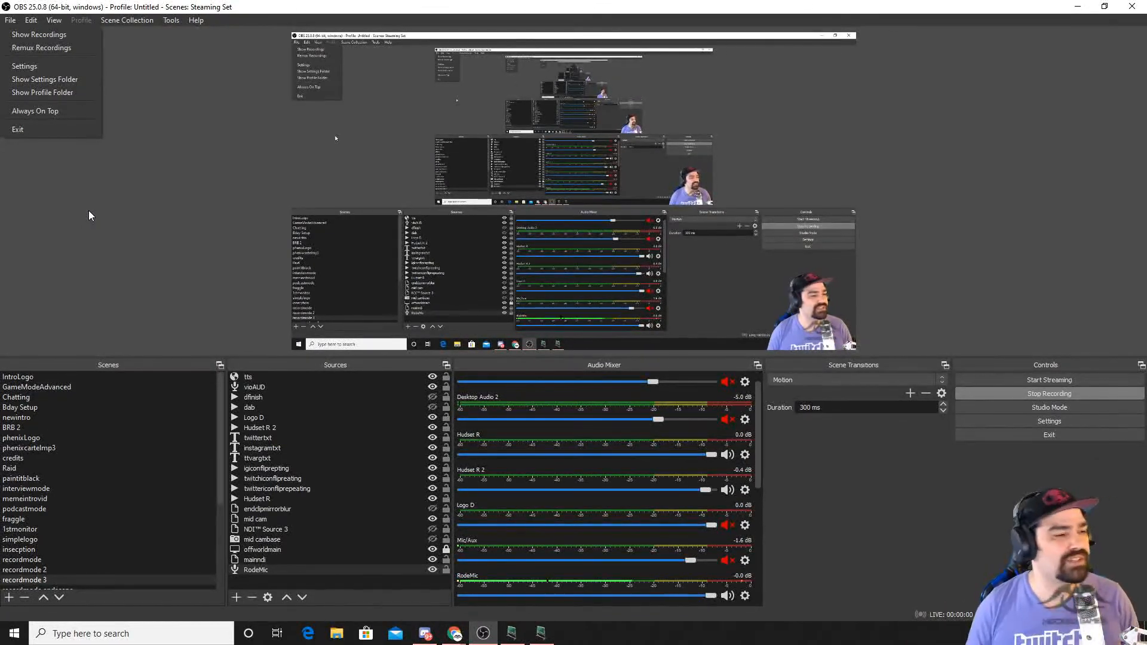
click(851, 479)
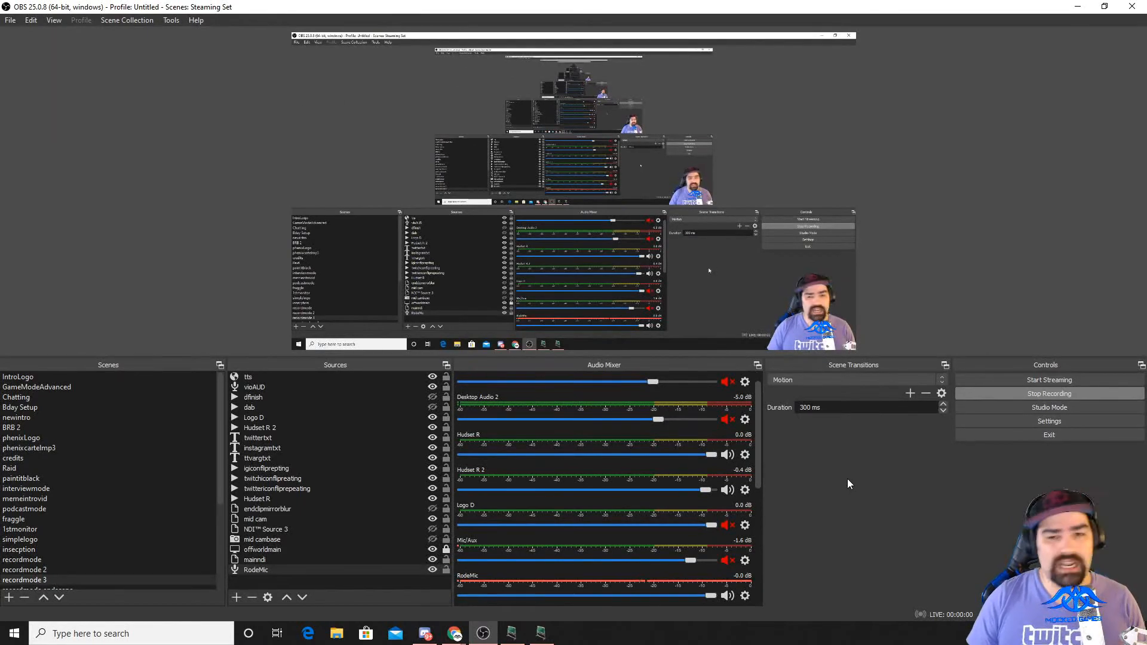